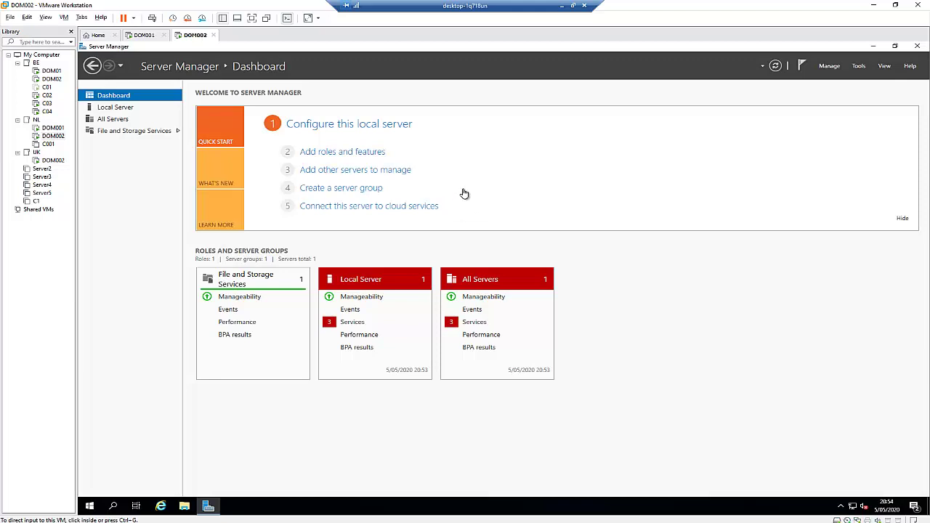
# Switch to the DOM001 VM and show its Local Server properties, confirming the kejocomputers.com domain
pyautogui.click(143, 36)
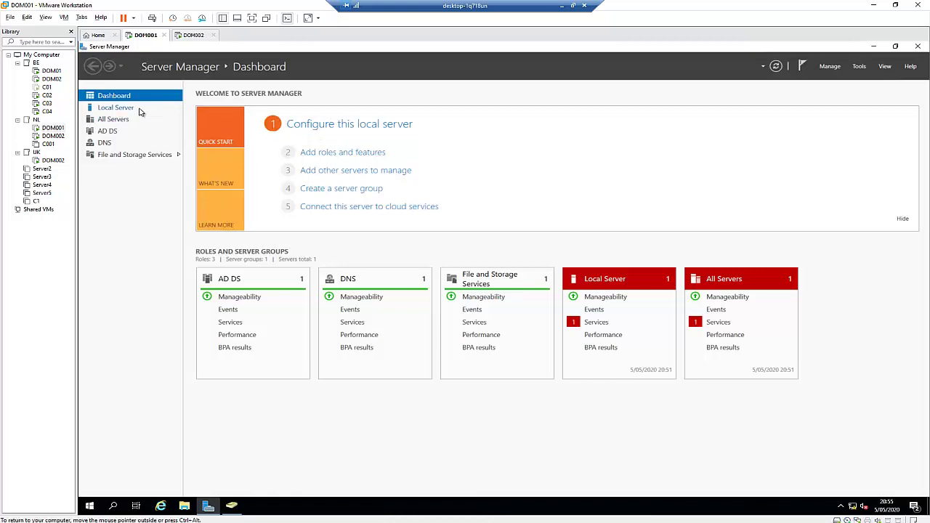
pyautogui.click(140, 112)
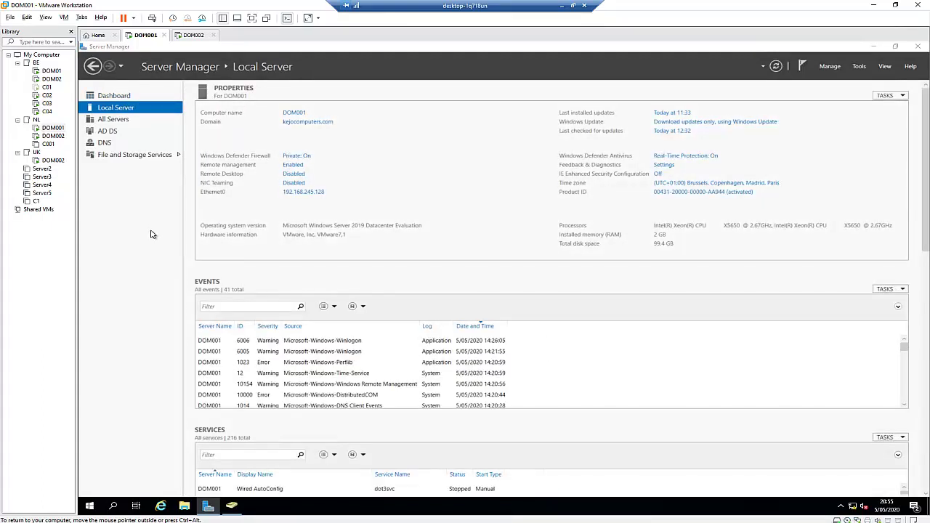
# Open Ethernet0's IPv4 settings on DOM001 to check 192.168.245.128 and DNS 127.0.0.1
pyautogui.press('super+r')
pyautogui.press('Return')
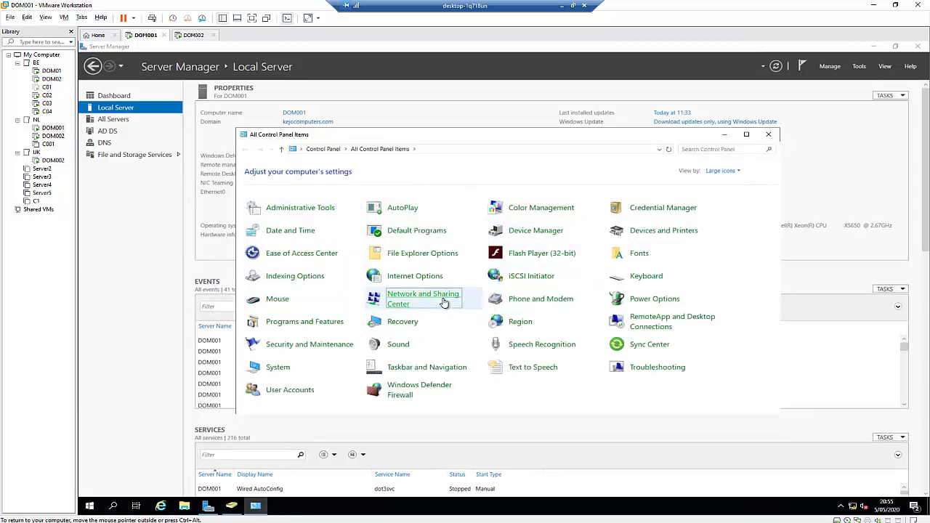
pyautogui.click(440, 305)
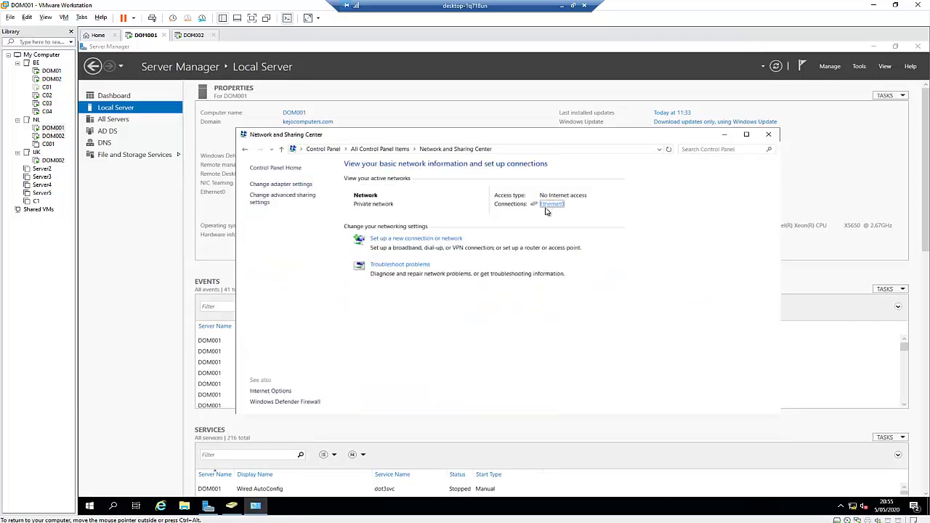
pyautogui.click(547, 206)
pyautogui.click(452, 346)
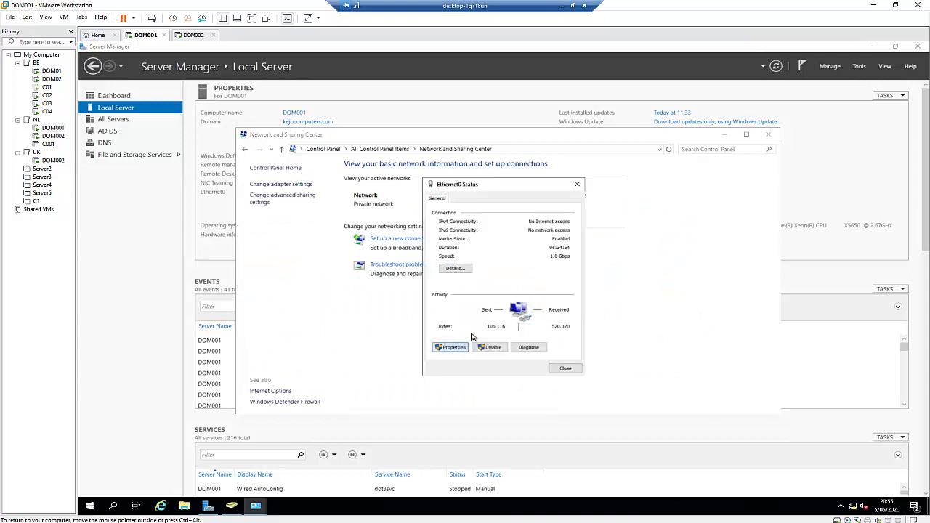
pyautogui.click(502, 286)
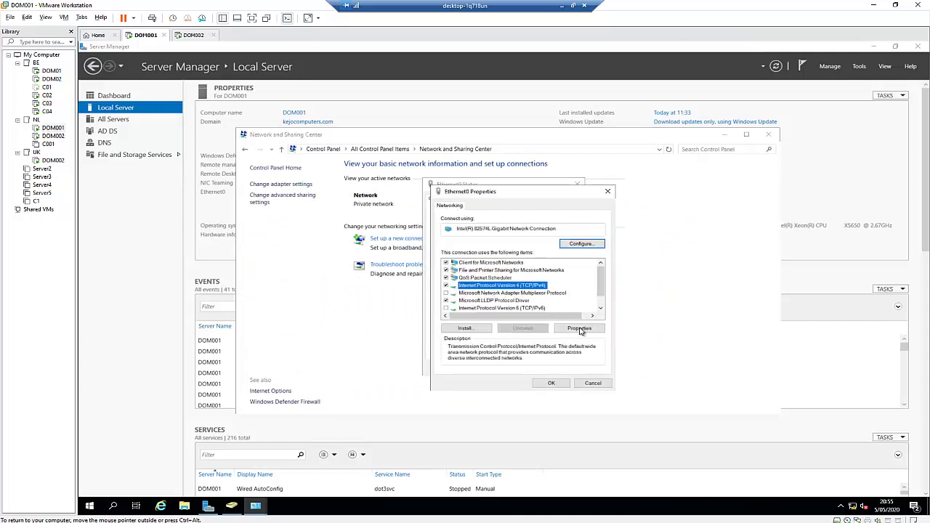
pyautogui.click(580, 328)
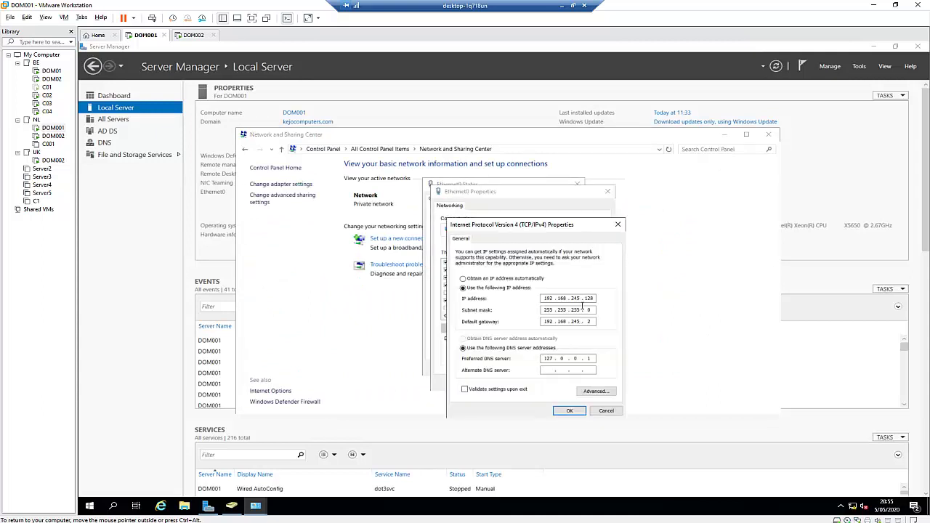
# Close the network dialogs without changes and switch to the DOM002 VM
pyautogui.click(618, 224)
pyautogui.click(608, 193)
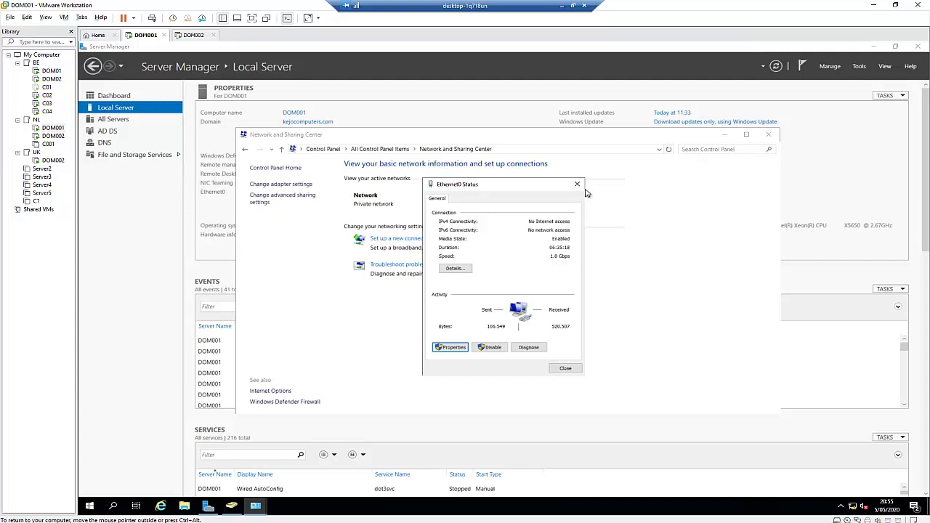
pyautogui.click(577, 183)
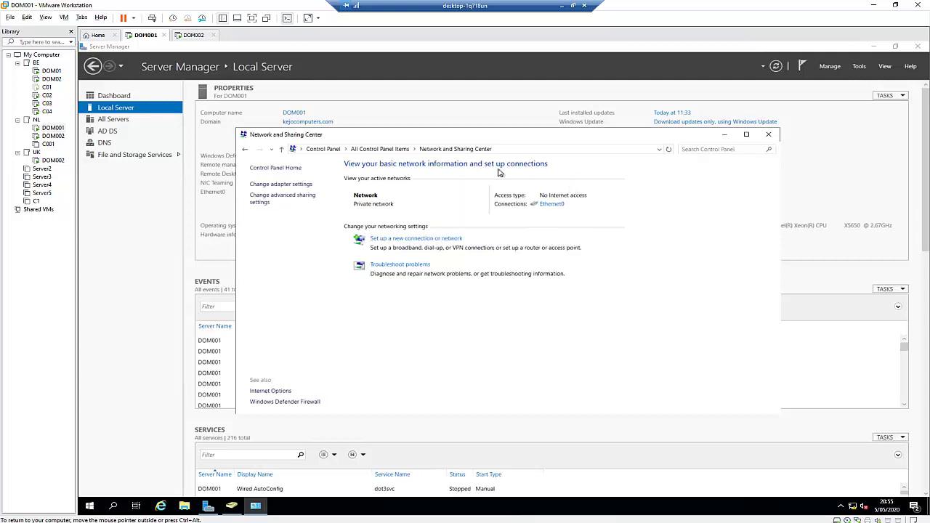
pyautogui.click(189, 37)
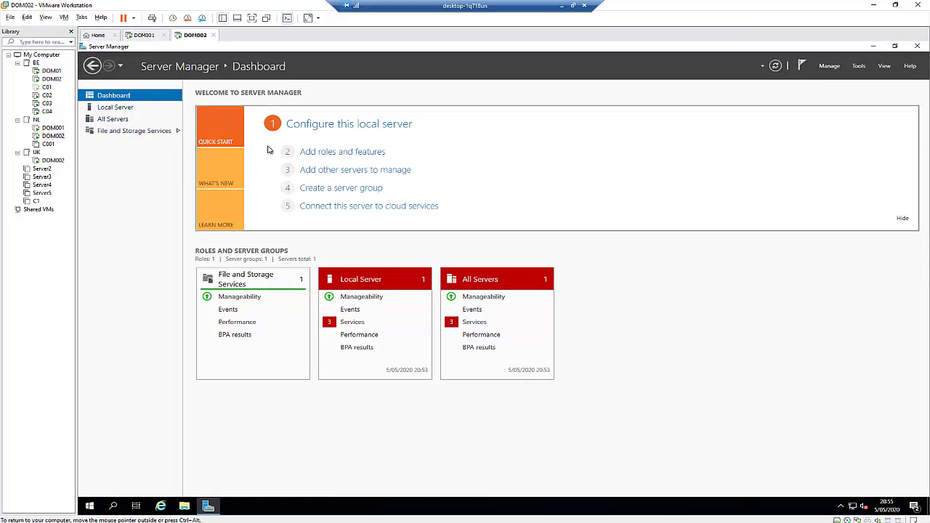
# From DOM002, ping dom001 and 192.168.245.128 in Command Prompt, then return to Server Manager
pyautogui.click(123, 109)
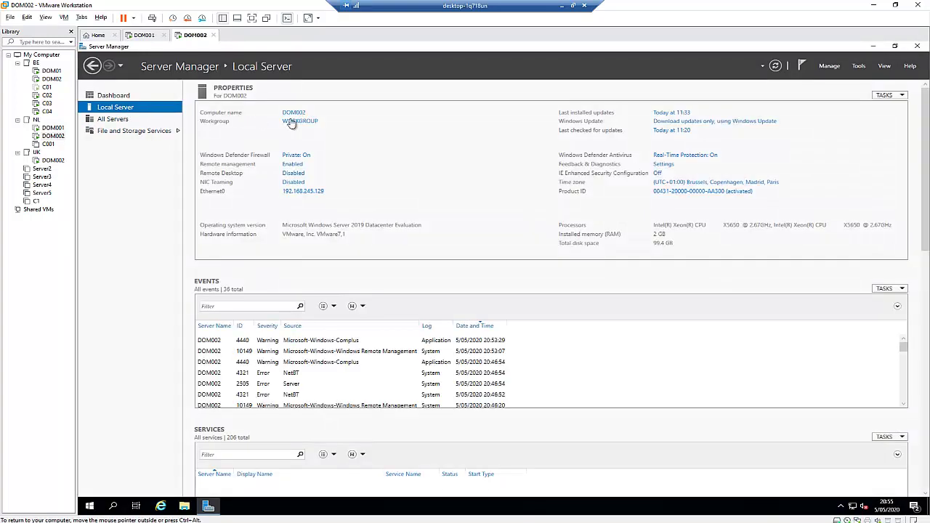
pyautogui.click(133, 97)
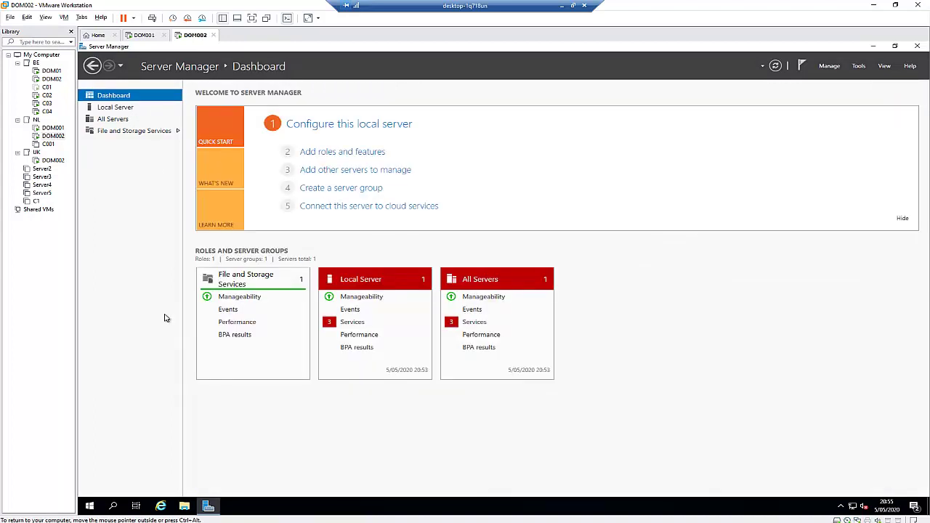
pyautogui.press('super+r')
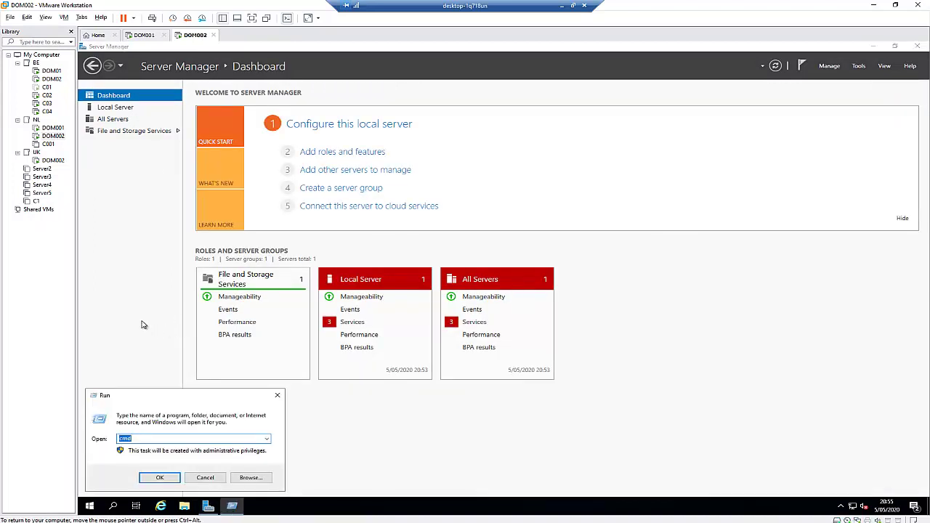
pyautogui.press('Return')
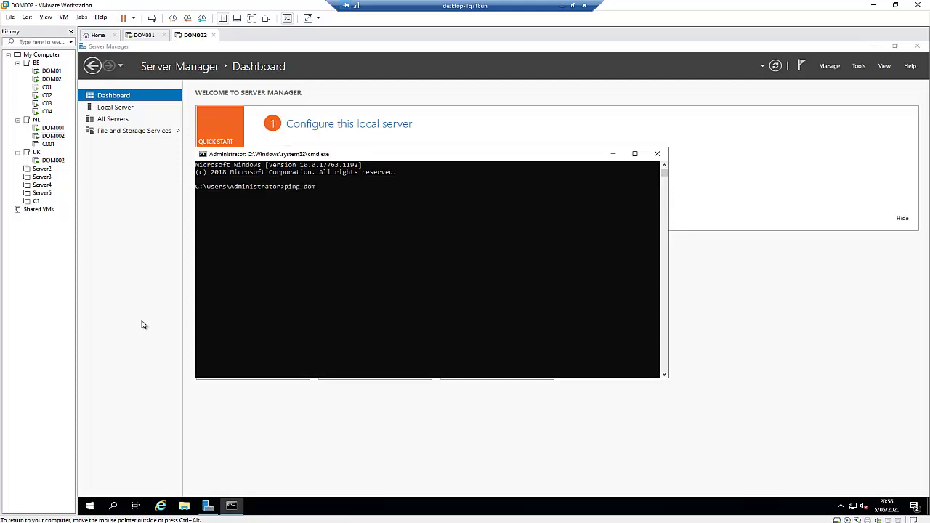
pyautogui.write('ping dom001')
pyautogui.press('Return')
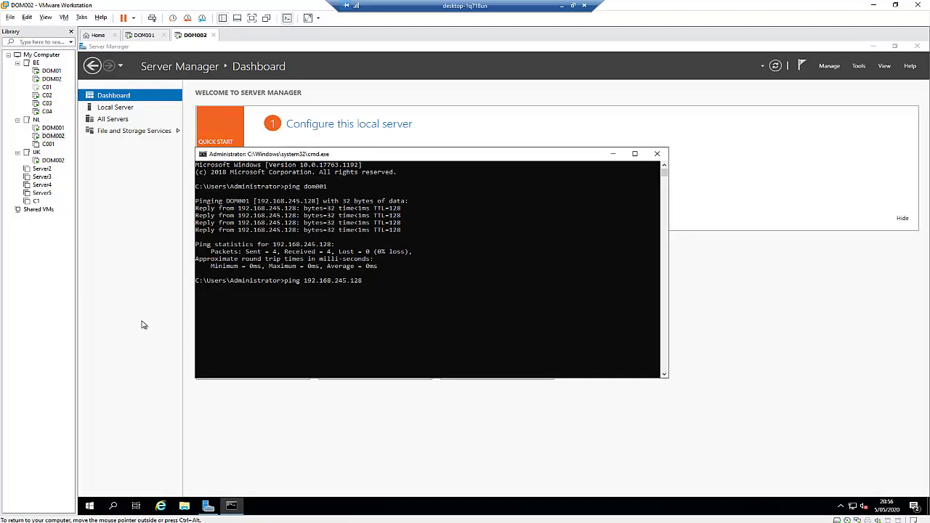
pyautogui.press('Return')
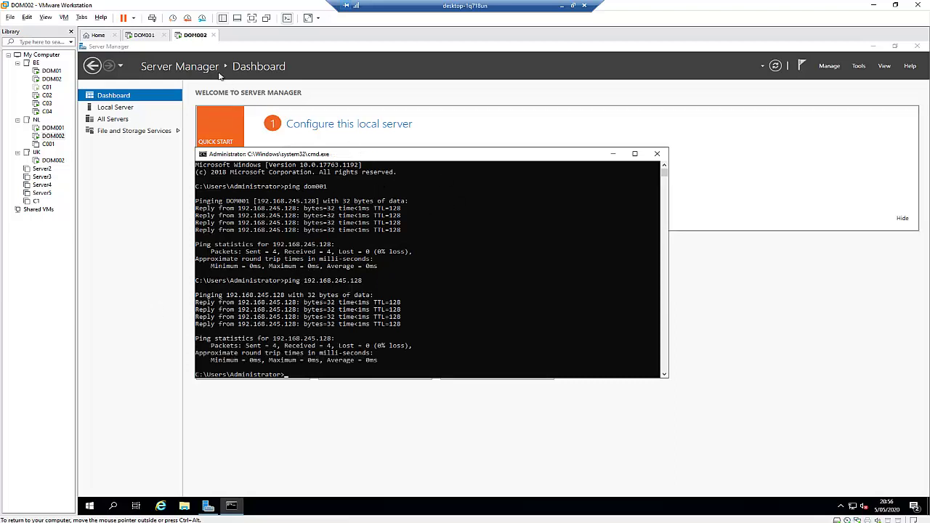
pyautogui.click(520, 113)
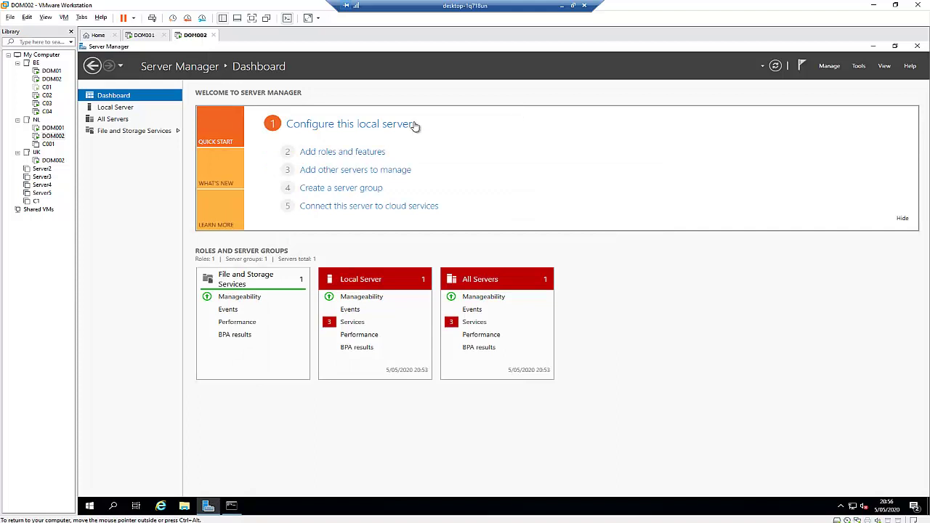
# Start a role-based install on DOM002, selecting Active Directory Domain Services with its management tools
pyautogui.click(340, 155)
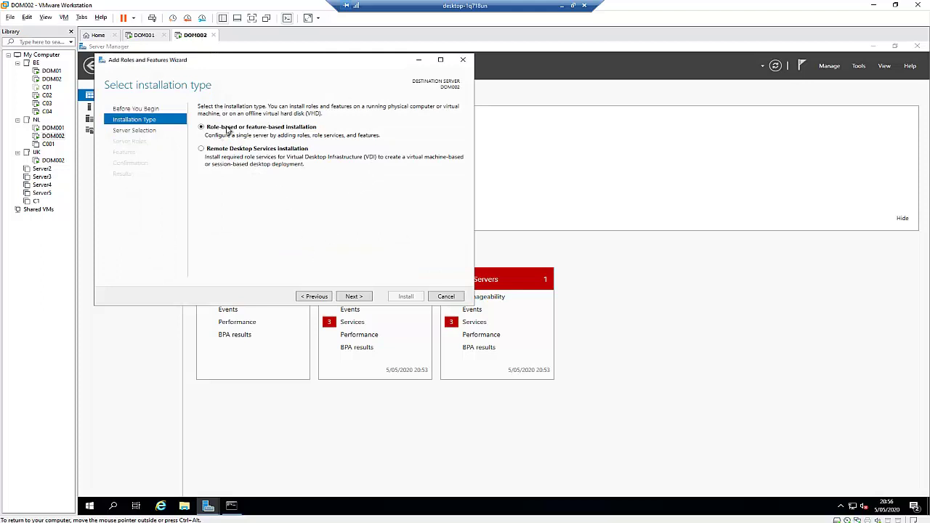
pyautogui.click(361, 300)
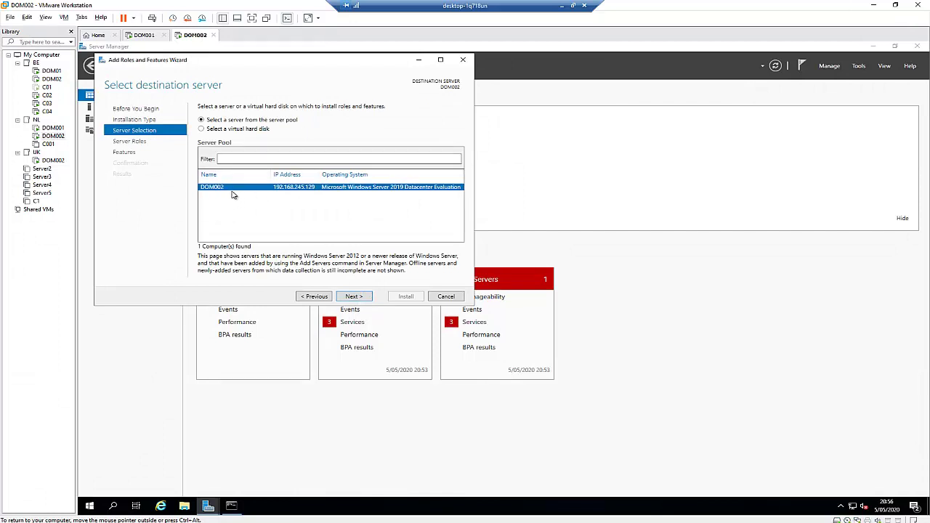
pyautogui.click(355, 297)
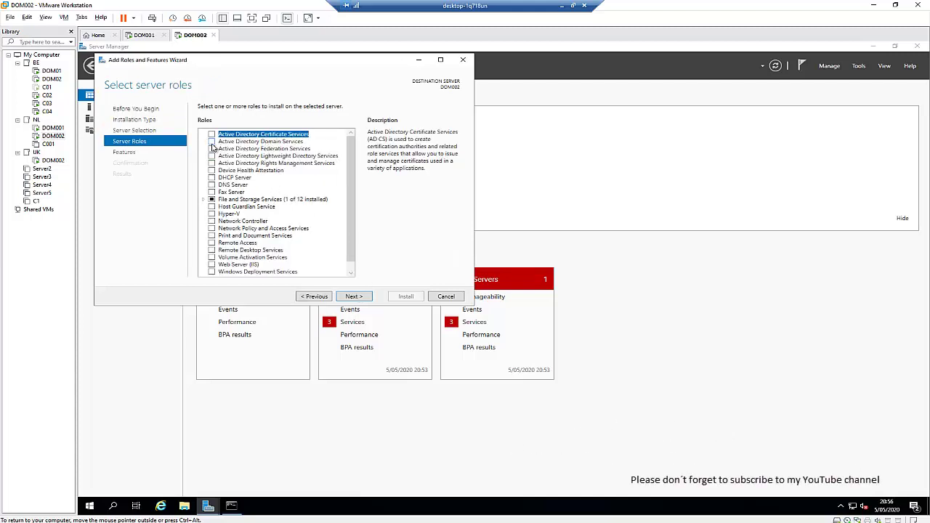
pyautogui.click(211, 142)
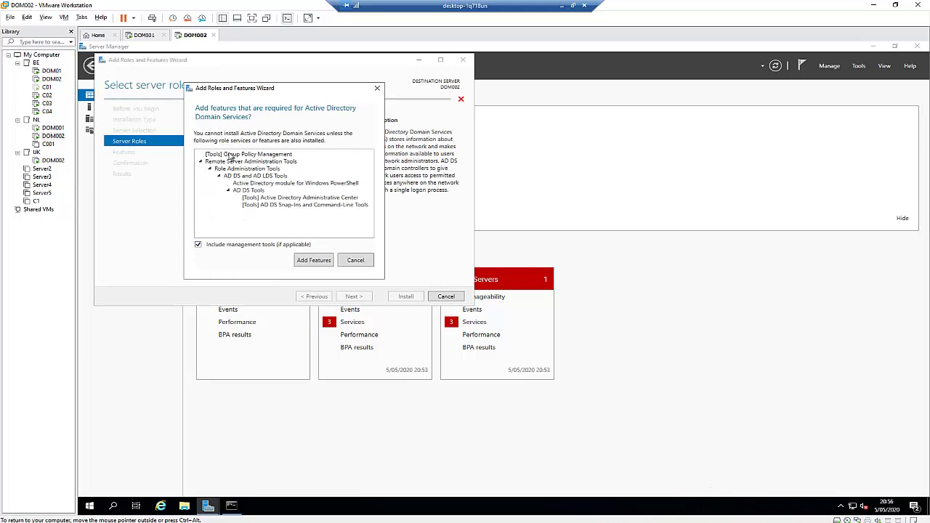
pyautogui.click(314, 261)
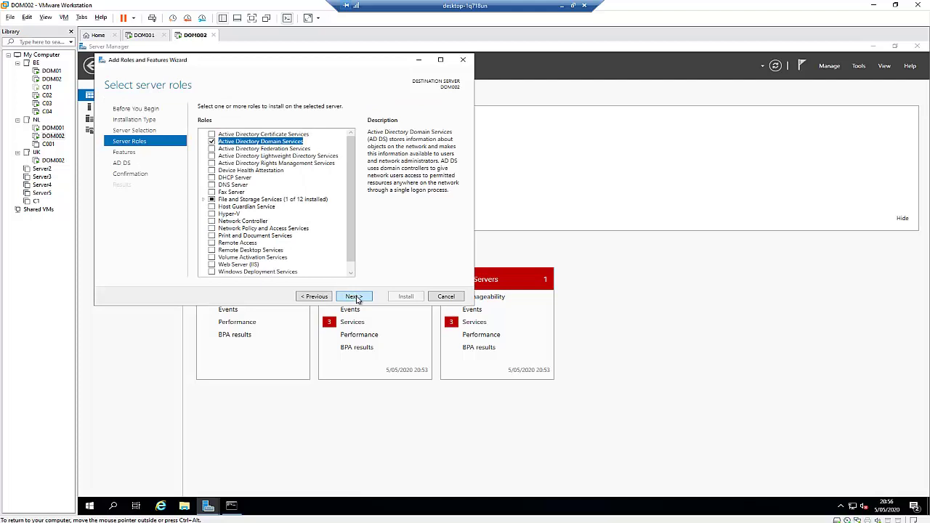
pyautogui.click(361, 298)
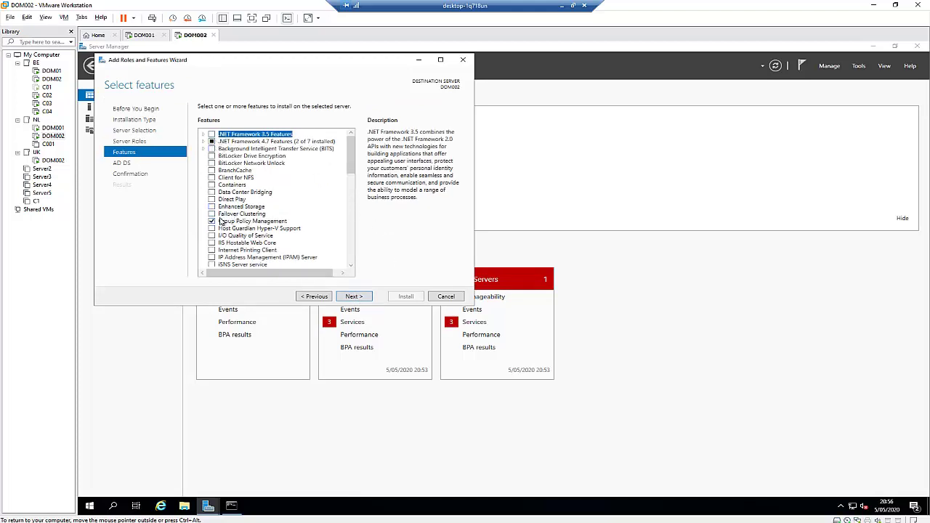
# Pass the Features list and AD DS information page to reach Confirmation
pyautogui.scroll(-1, 238, 223)
pyautogui.scroll(-3, 267, 202)
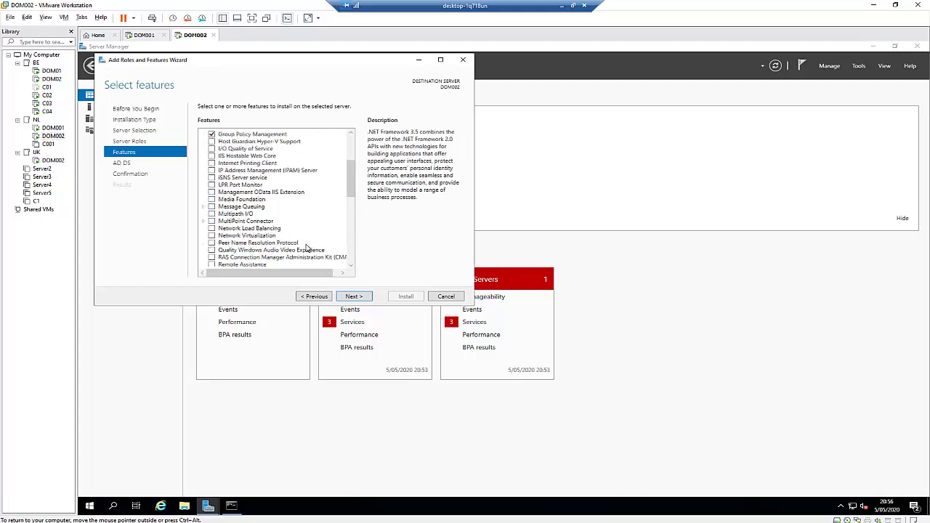
pyautogui.click(359, 299)
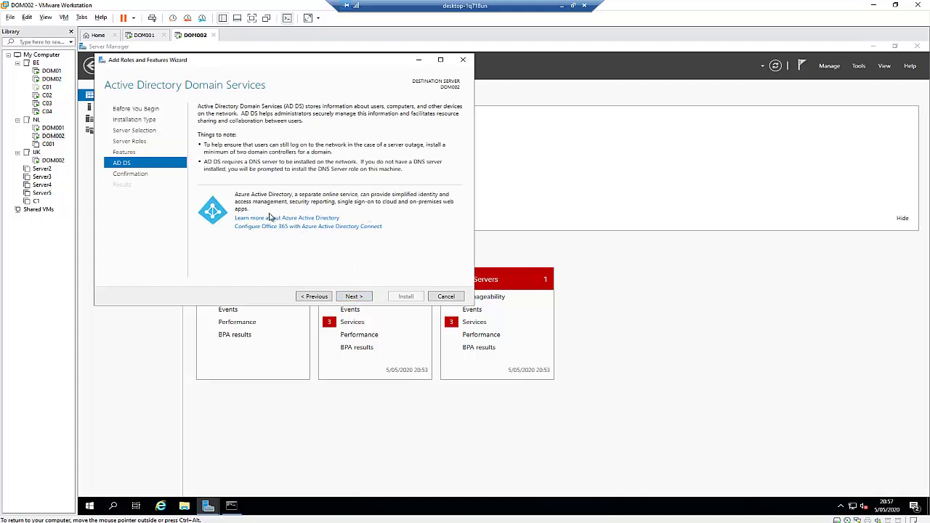
pyautogui.click(353, 297)
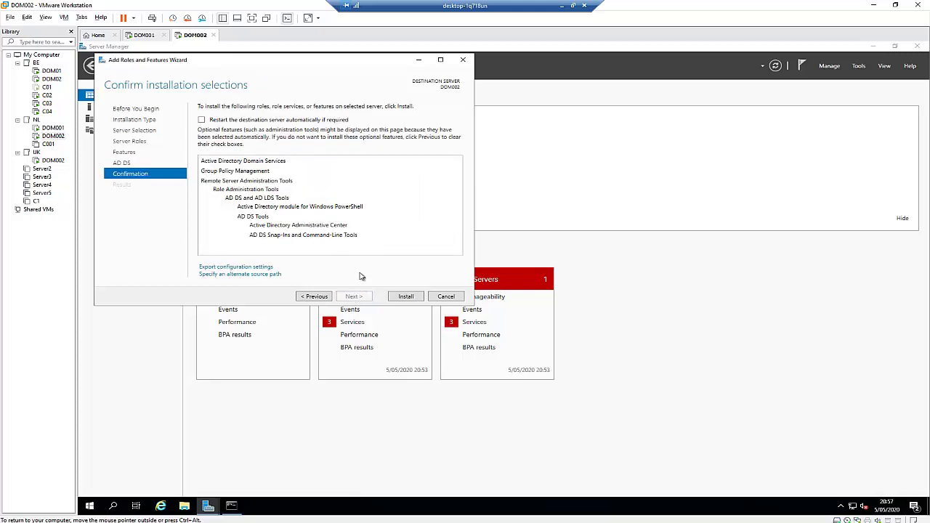
# Install the AD DS role on DOM002 and close the wizard after 'Installation succeeded'
pyautogui.click(404, 298)
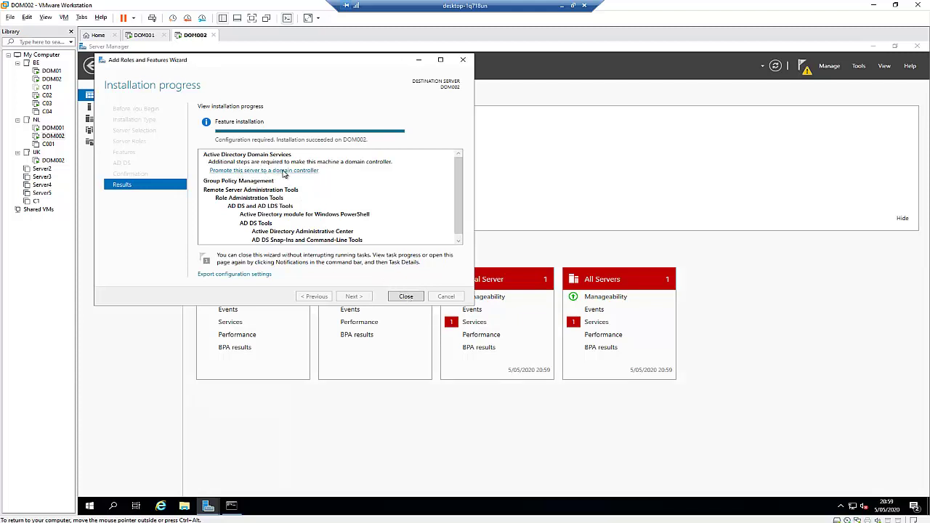
pyautogui.click(406, 296)
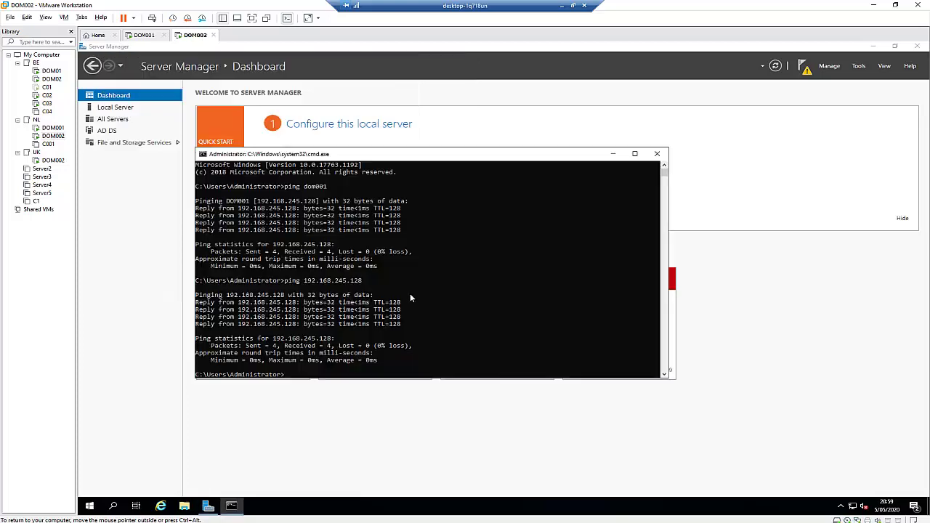
# Close Command Prompt and choose 'Promote this server to a domain controller' from the notifications
pyautogui.click(657, 153)
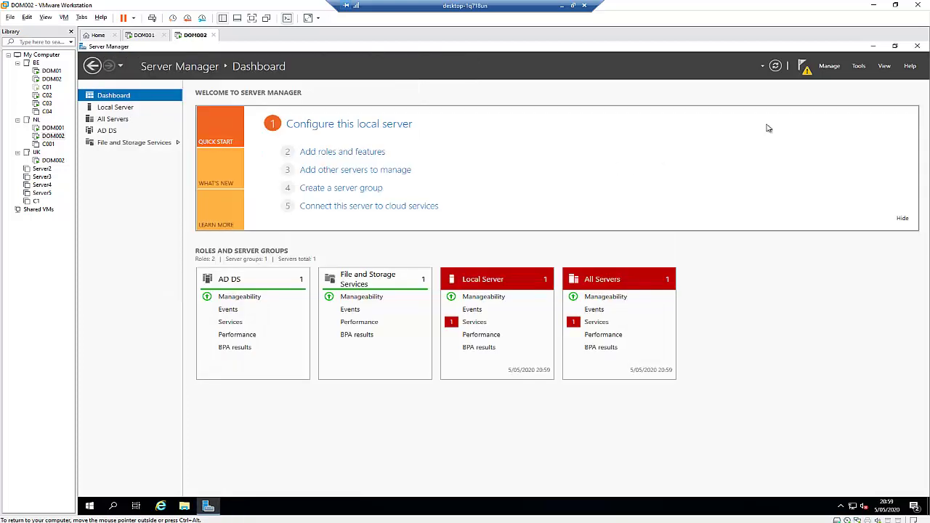
pyautogui.click(803, 71)
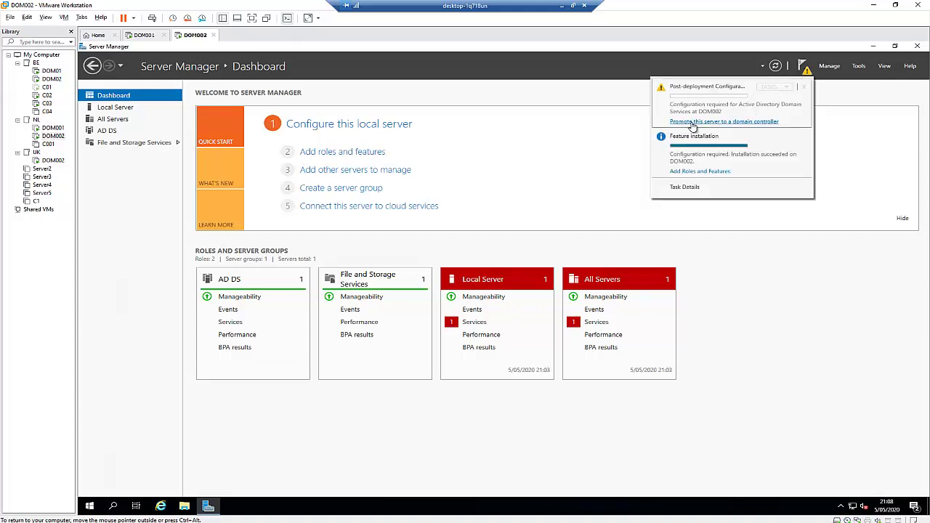
pyautogui.click(720, 122)
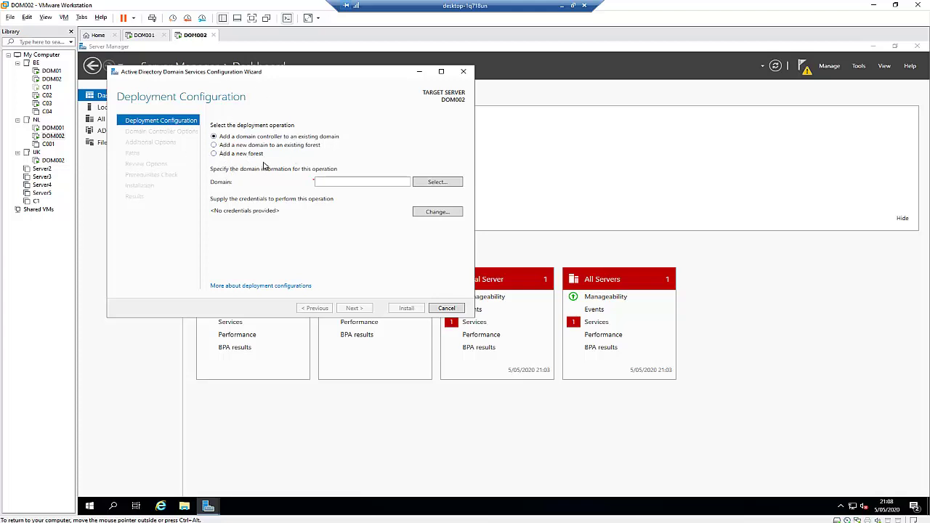
# Enter a domain administrator's user name and password to browse the target domain
pyautogui.click(335, 181)
pyautogui.write('jocomputers.com')
pyautogui.click(434, 184)
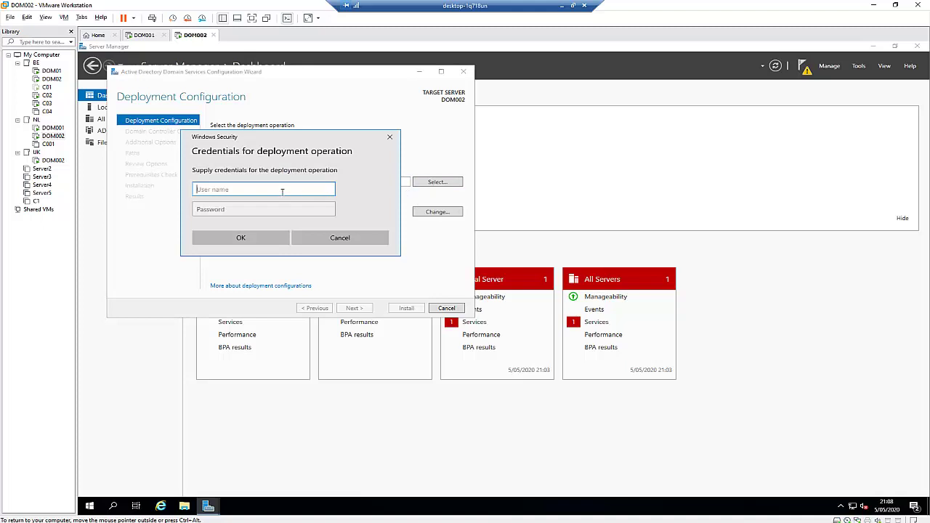
pyautogui.press('Tab')
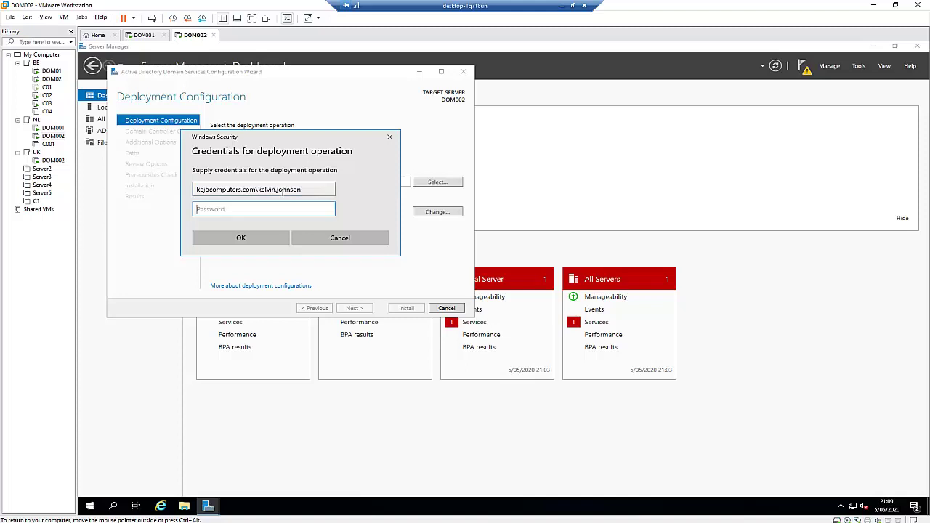
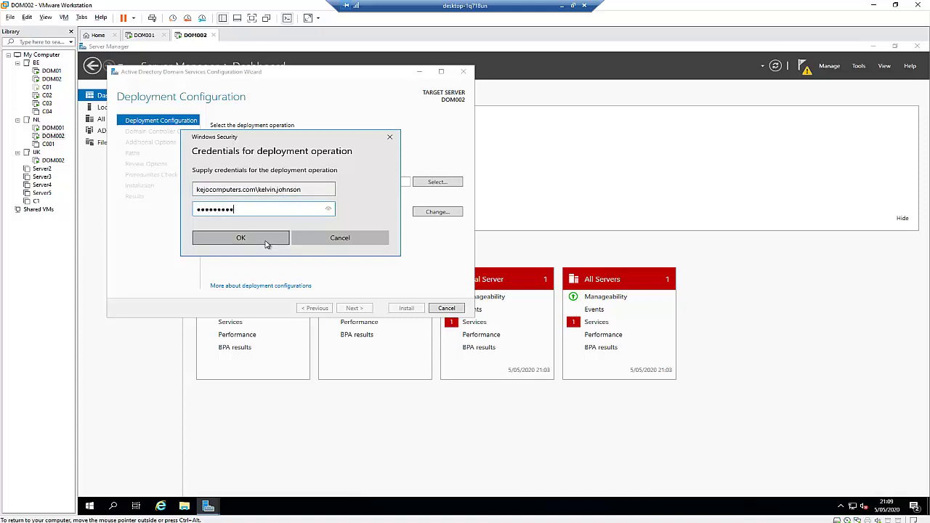
pyautogui.click(268, 241)
# Pick kejocomputers.com as the target domain and continue to Domain Controller Options
pyautogui.click(174, 119)
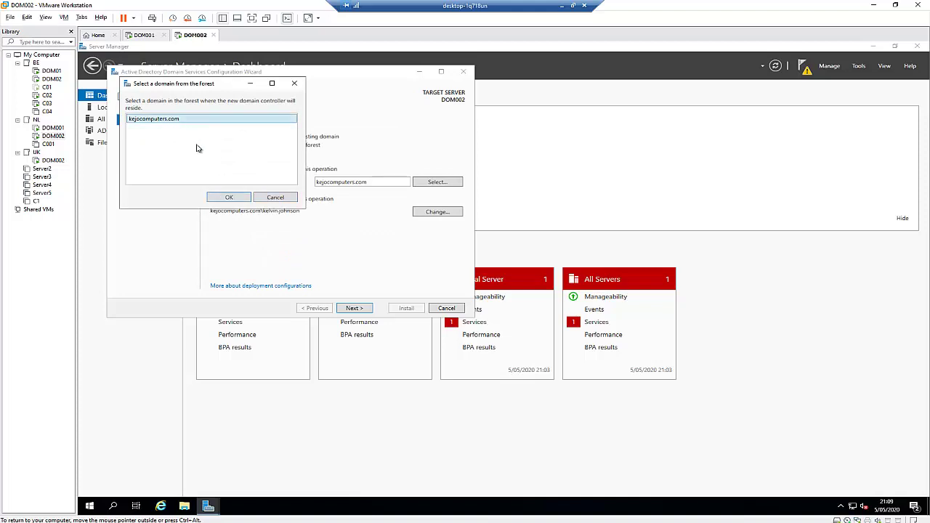
pyautogui.click(219, 197)
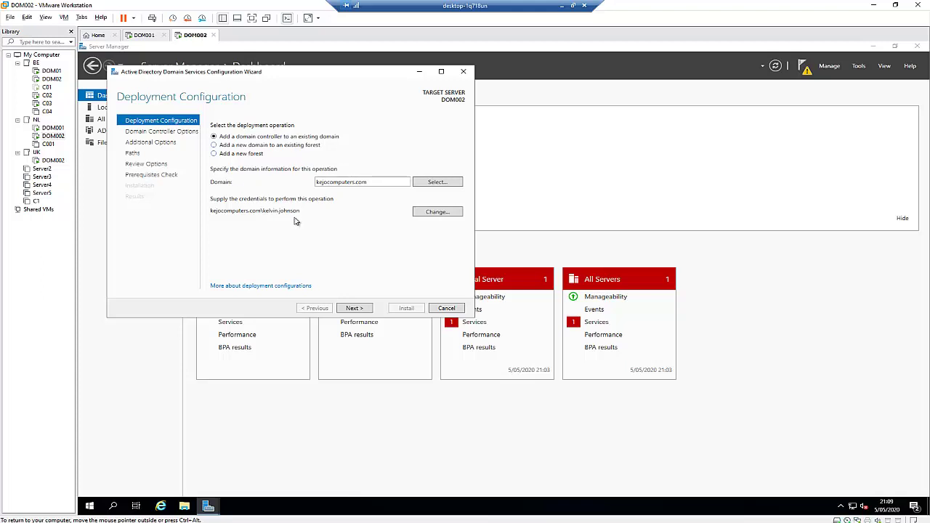
pyautogui.click(354, 308)
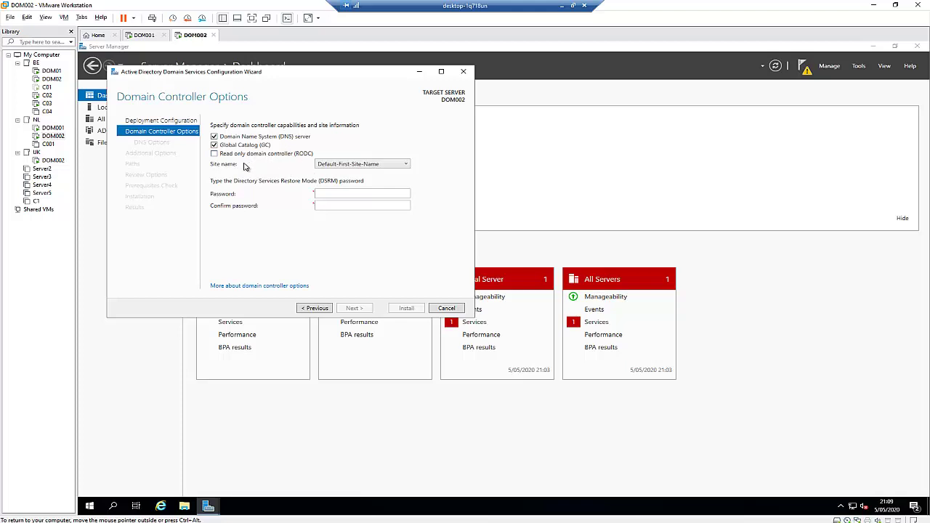
# Enter and confirm the DSRM password, then go past DNS Options to Additional Options
pyautogui.click(343, 193)
pyautogui.press('Tab')
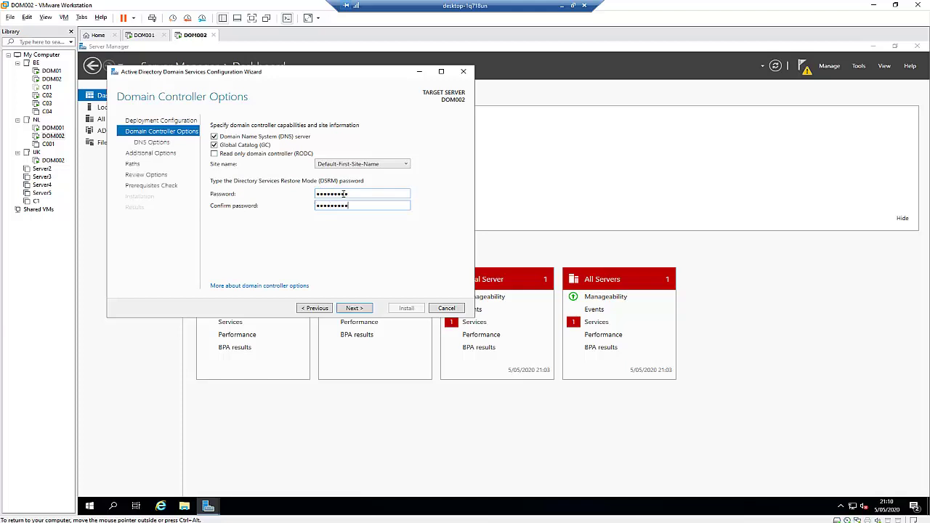
pyautogui.click(354, 308)
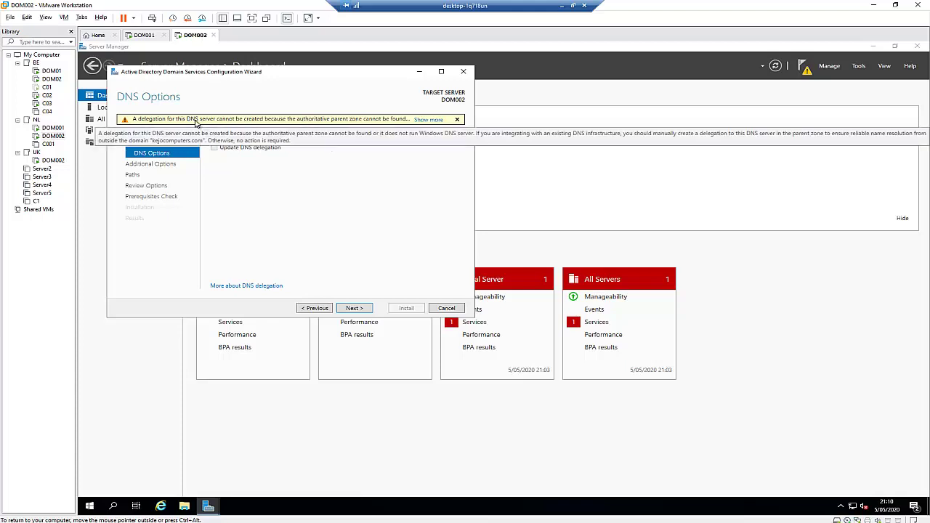
pyautogui.click(355, 308)
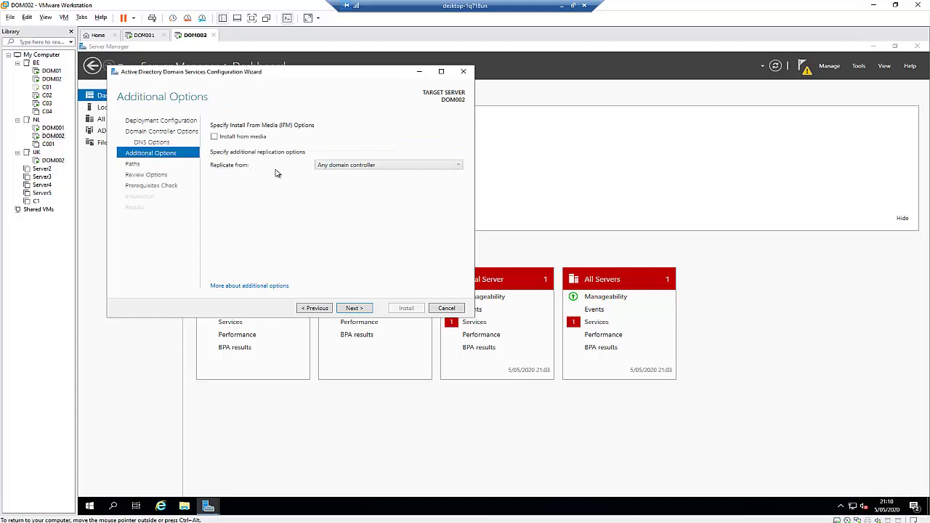
# Replicate from DOM001.kejocomputers.com and keep the default database and log paths
pyautogui.click(341, 169)
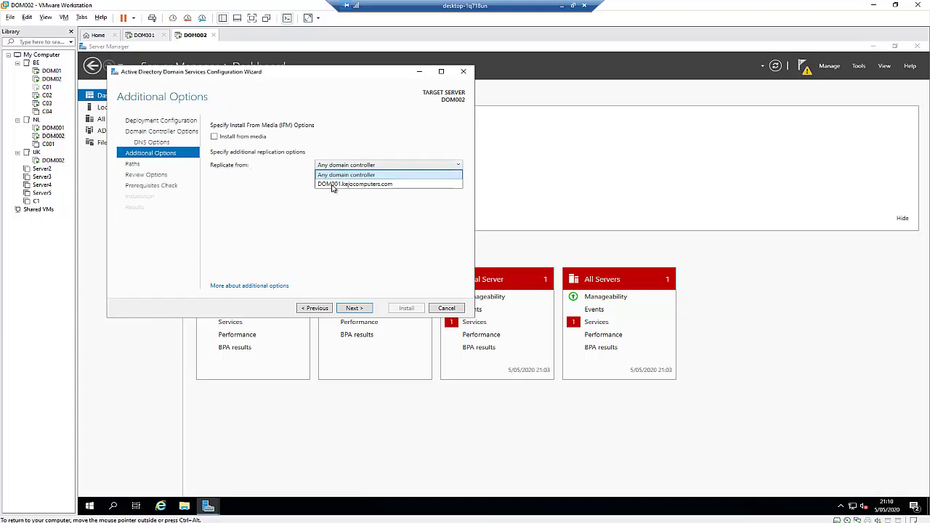
pyautogui.click(350, 186)
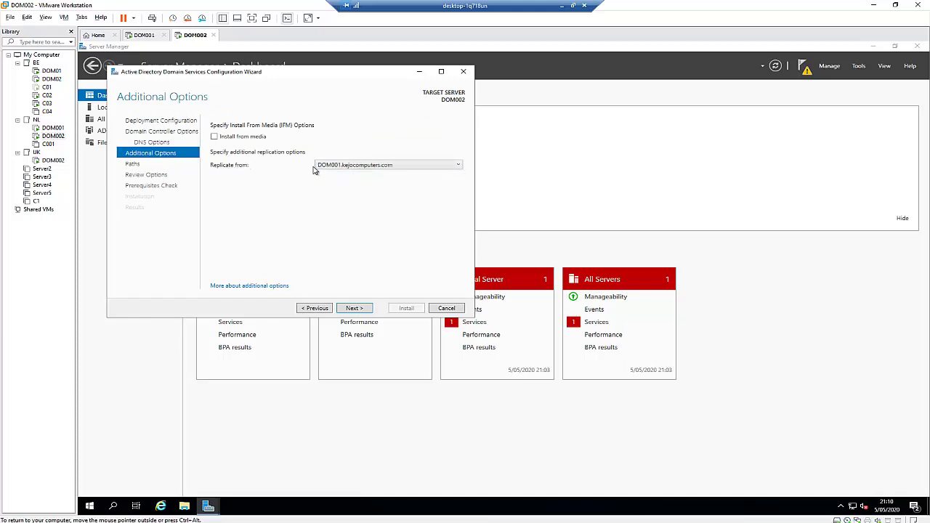
pyautogui.click(356, 309)
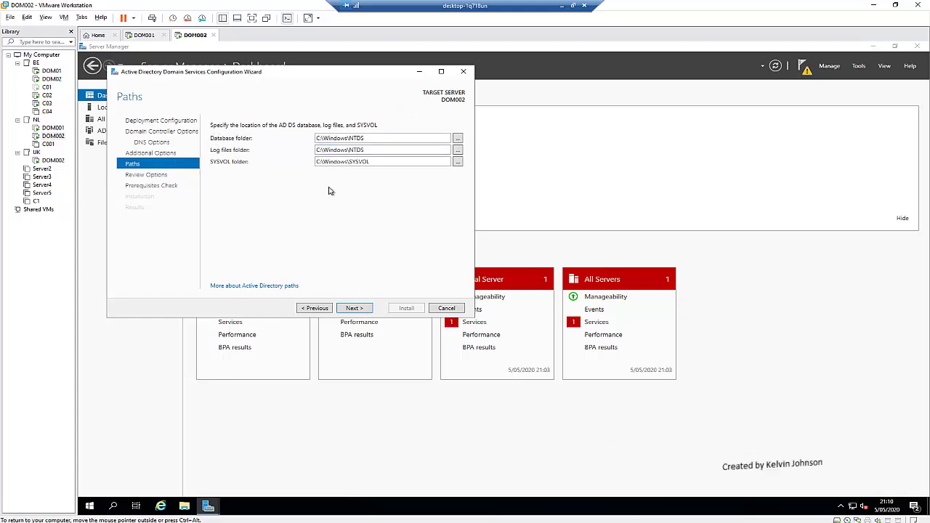
pyautogui.click(354, 308)
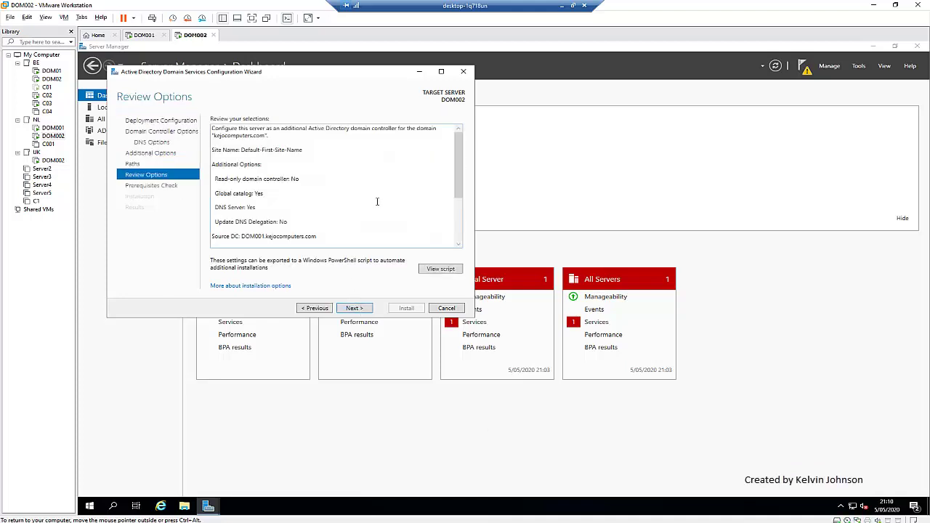
pyautogui.moveTo(458, 162); pyautogui.dragTo(447, 138)
# View the generated PowerShell deployment script in Notepad, then close it
pyautogui.click(437, 269)
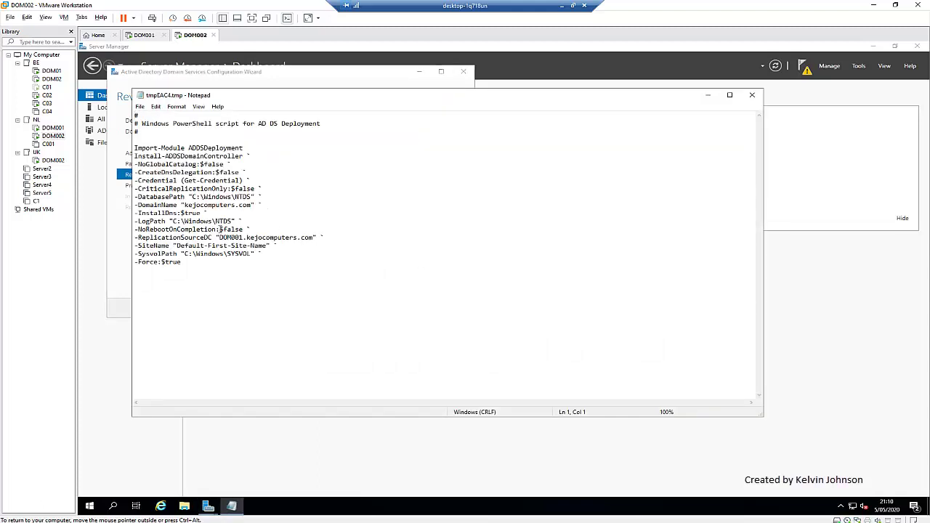
pyautogui.moveTo(199, 272); pyautogui.dragTo(137, 147)
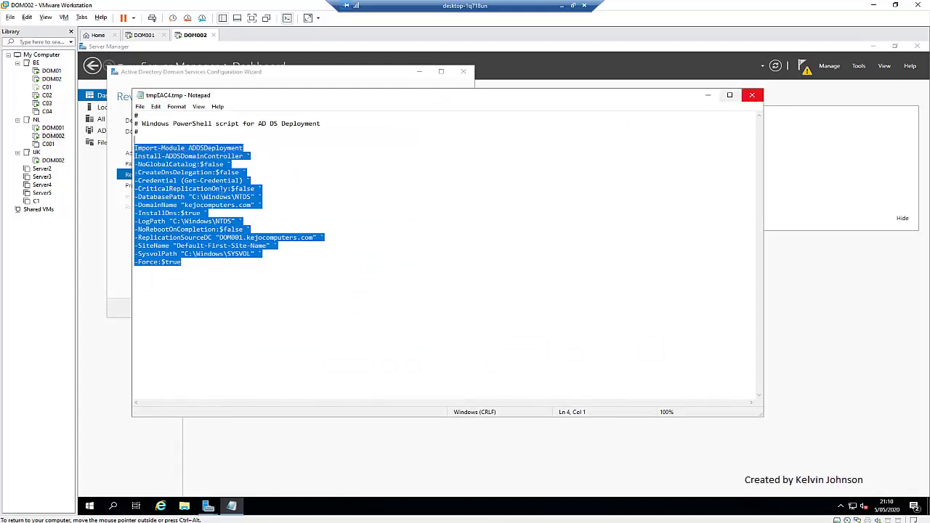
pyautogui.click(752, 95)
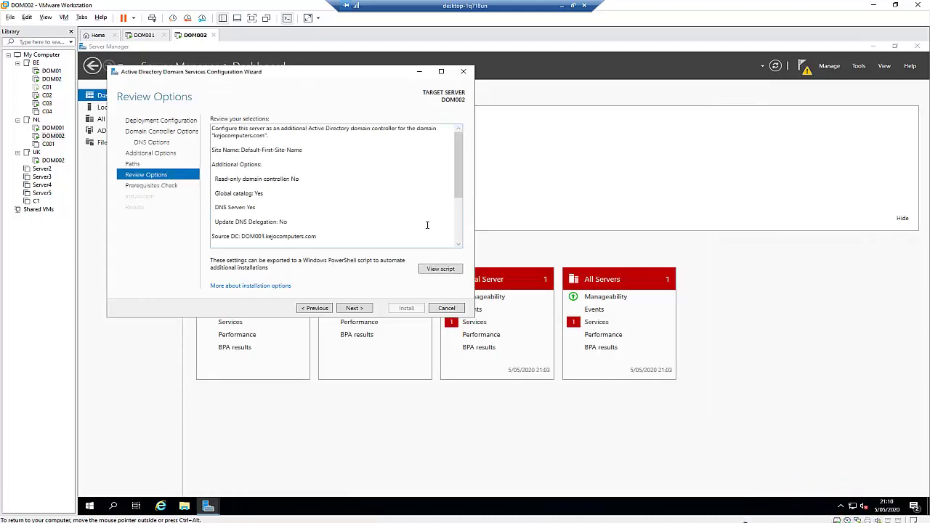
# Pass the prerequisites check, install AD DS, and dismiss the sign-out notice as DOM002 restarts
pyautogui.click(353, 308)
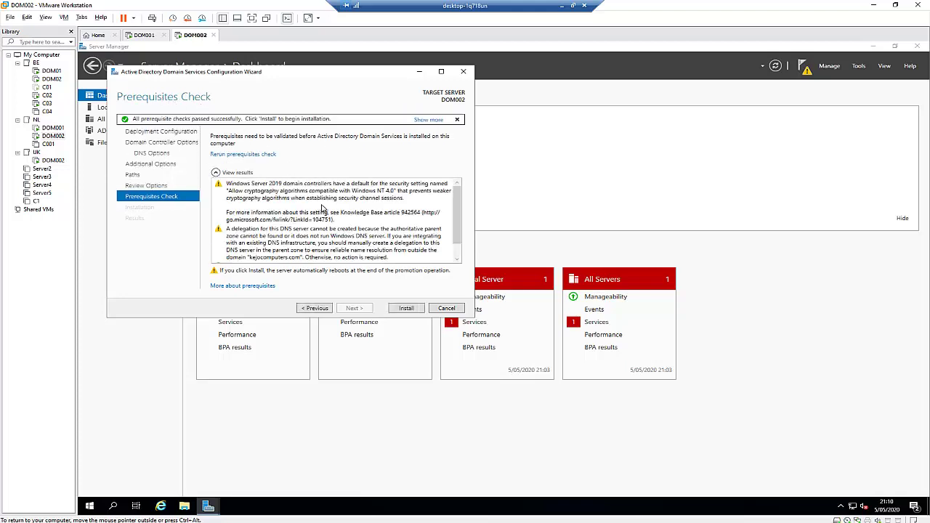
pyautogui.scroll(-2, 456, 218)
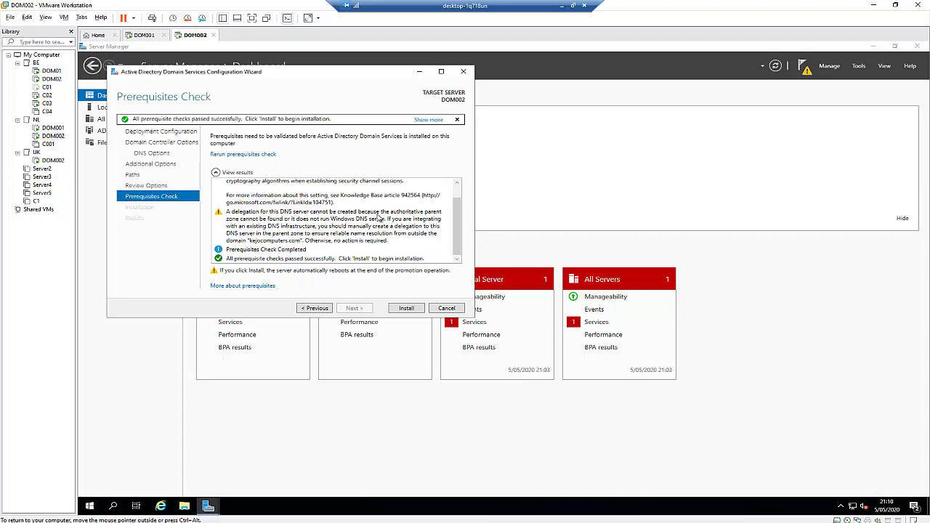
pyautogui.click(406, 308)
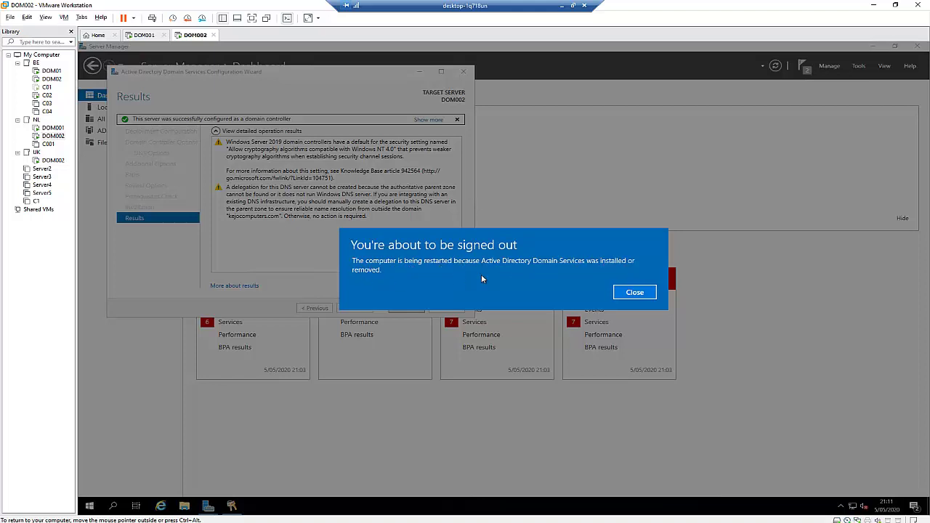
pyautogui.click(629, 292)
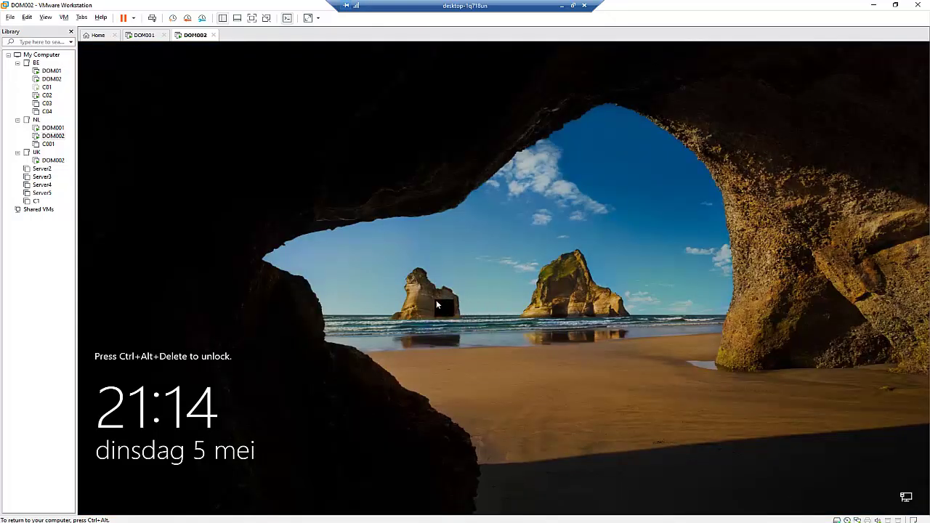
# Send Ctrl+Alt+Del to DOM002 and sign in to KEJOCOMPUTERS as another domain user
pyautogui.click(64, 16)
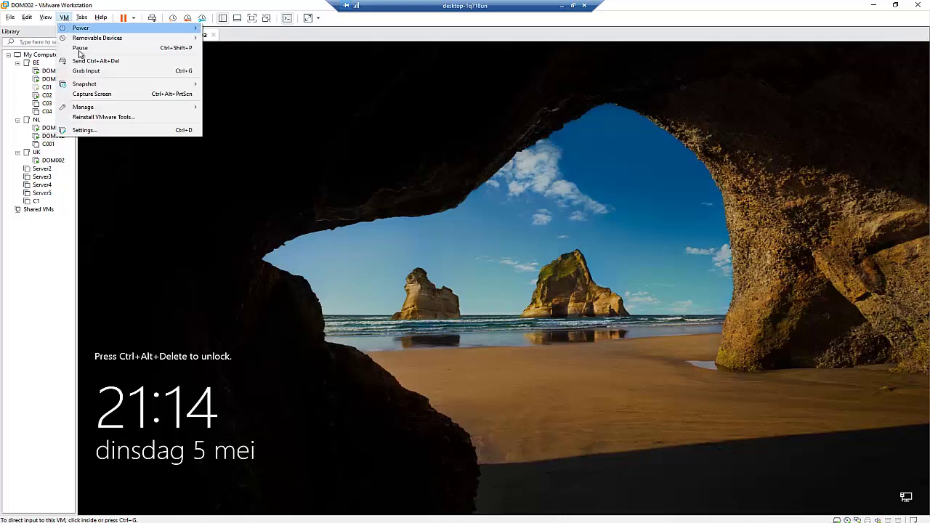
pyautogui.click(95, 63)
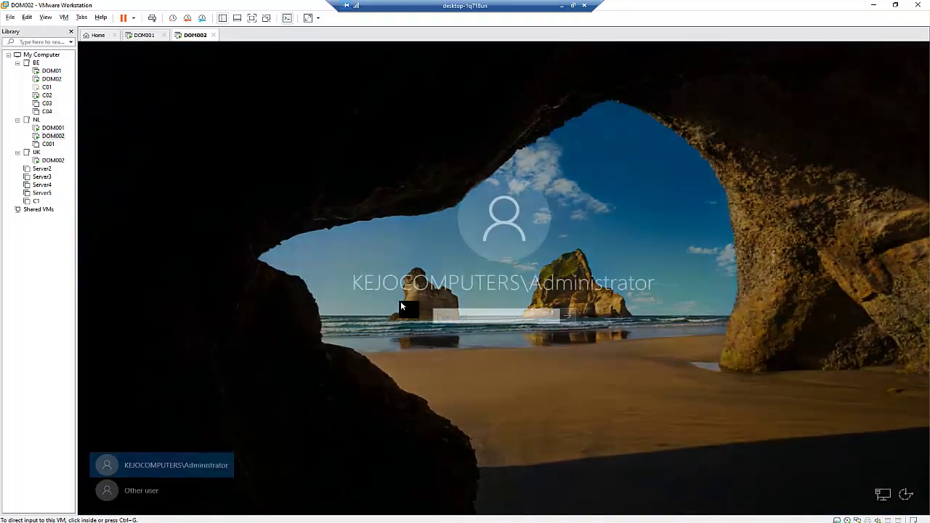
pyautogui.click(151, 490)
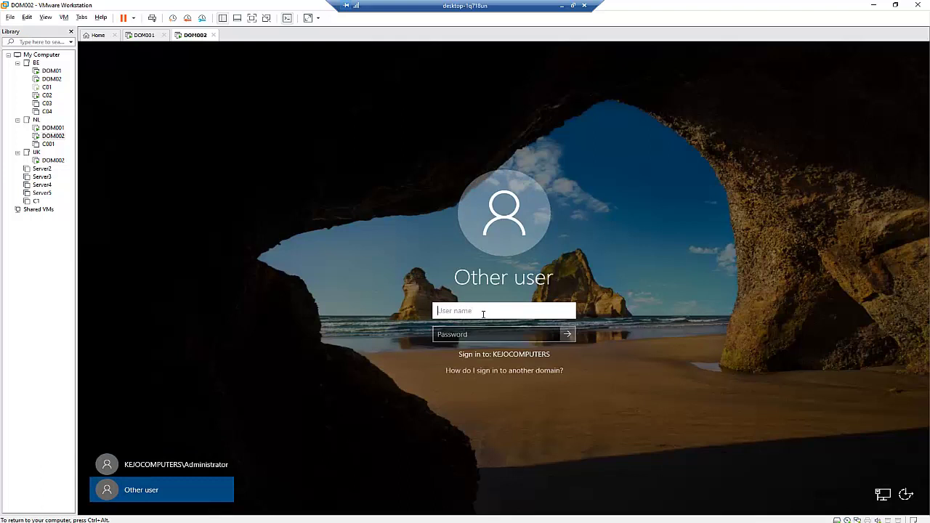
pyautogui.press('Tab')
pyautogui.write('P')
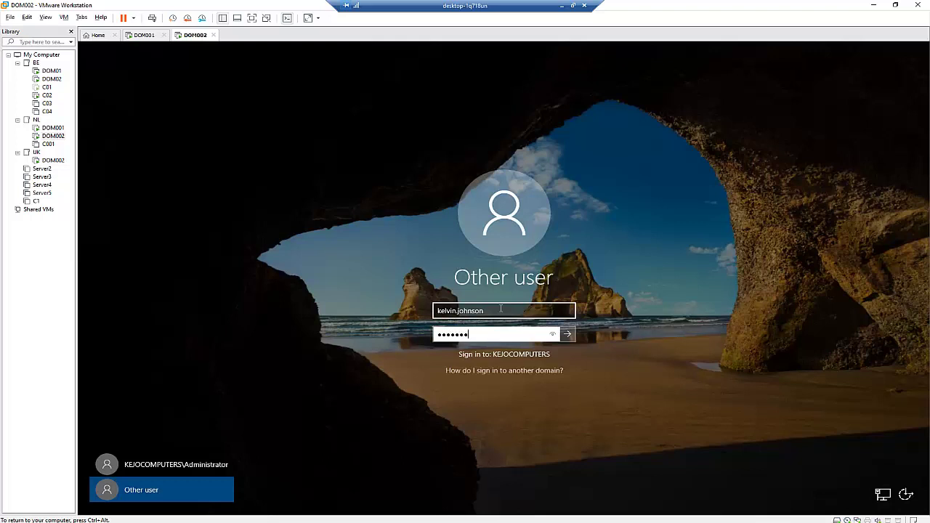
pyautogui.press('Return')
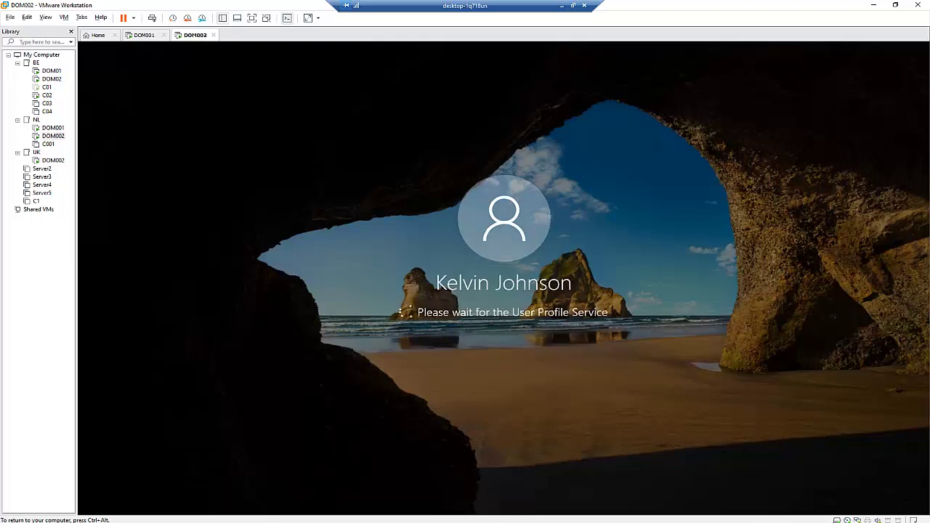
pyautogui.hotkey('ctrl', 'alt')
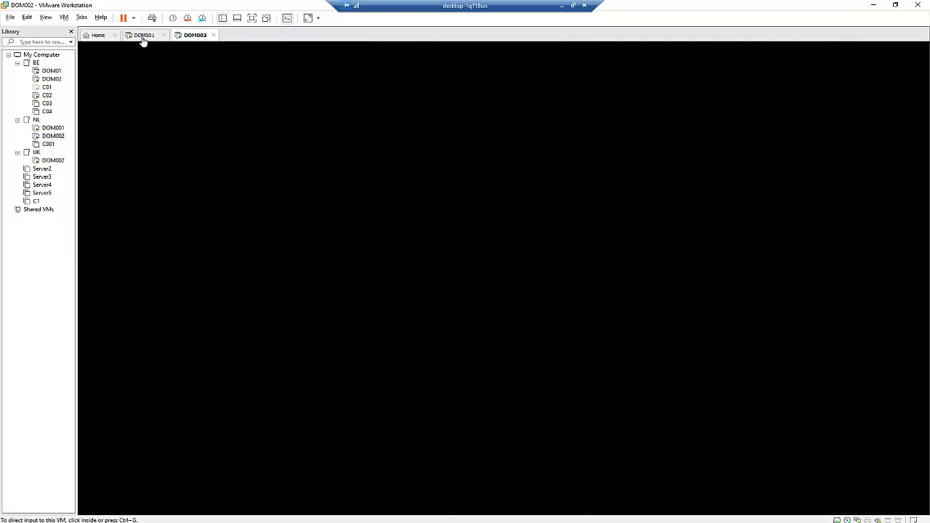
# On DOM001, close Network Connections and launch Active Directory Users and Computers maximized
pyautogui.click(144, 35)
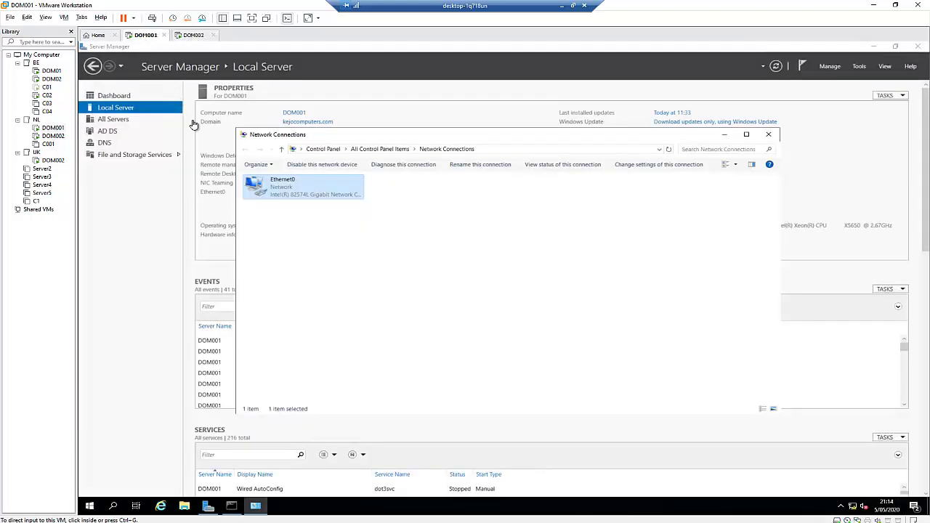
pyautogui.click(769, 137)
pyautogui.click(859, 66)
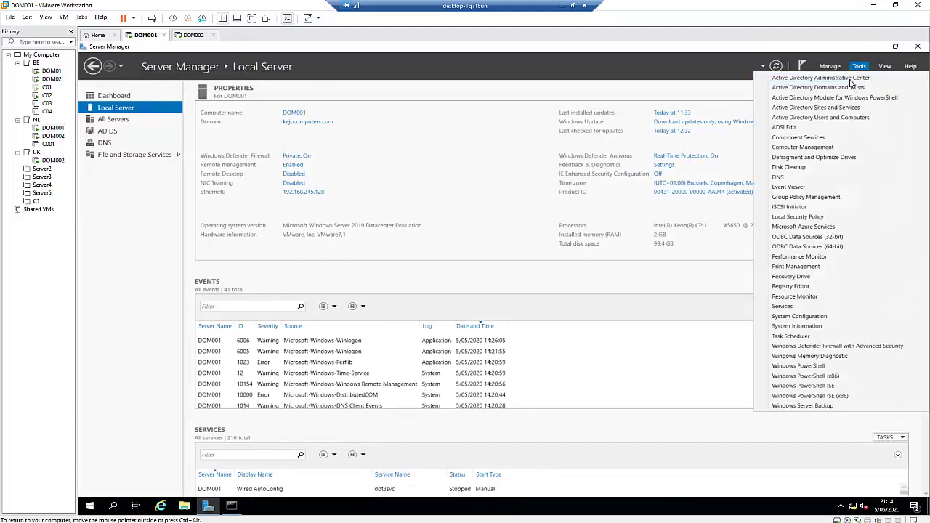
pyautogui.click(811, 120)
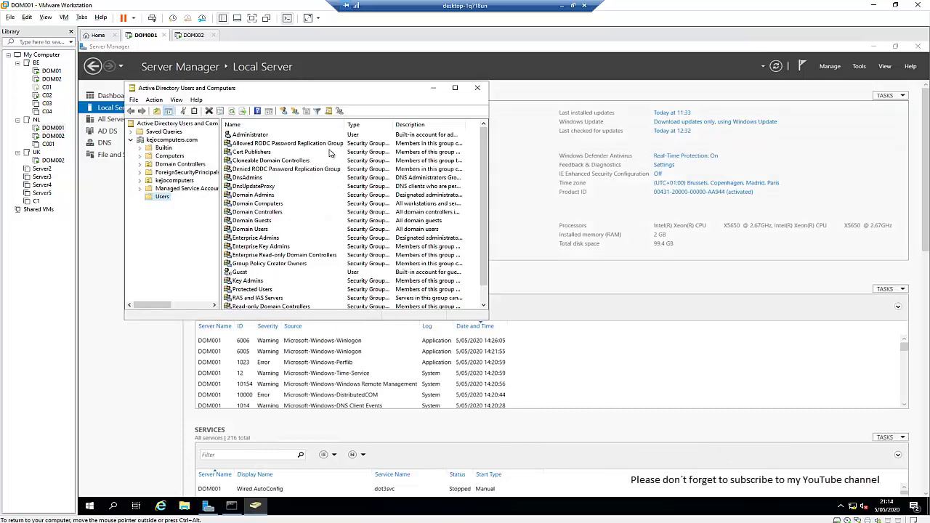
pyautogui.click(455, 88)
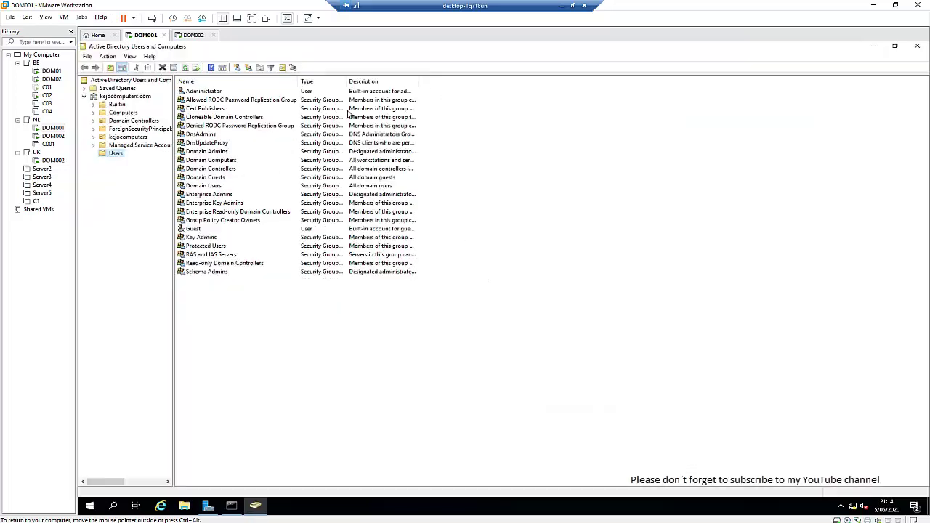
# Expand kejocomputers > Computers > Servers and view the contents of the DC OU
pyautogui.click(124, 121)
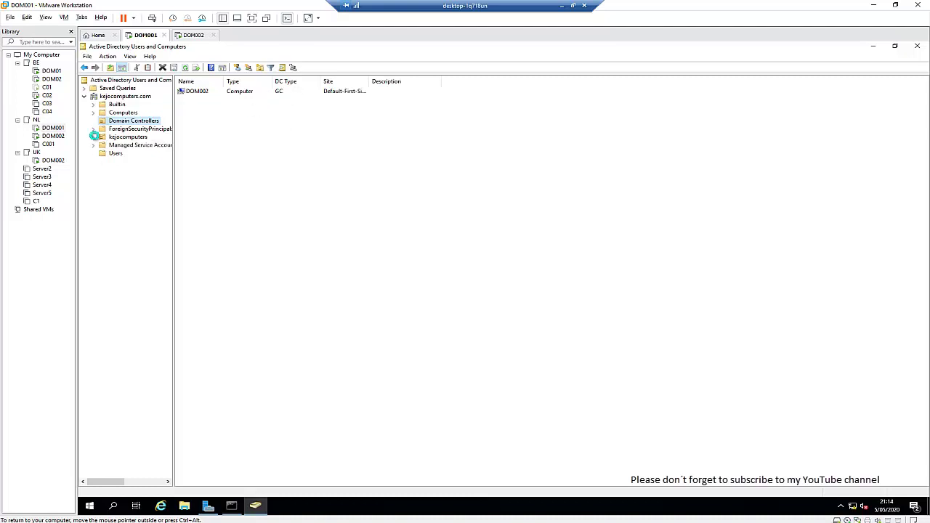
pyautogui.click(93, 137)
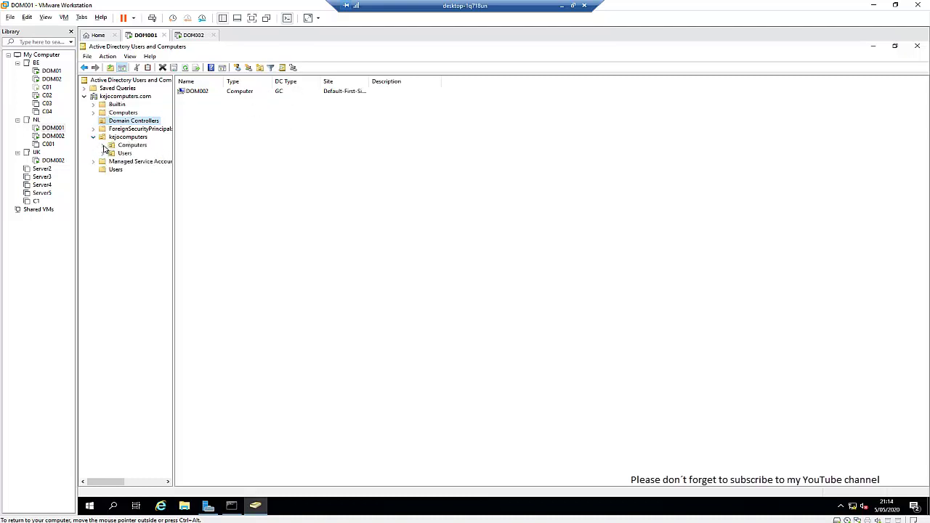
pyautogui.click(103, 144)
pyautogui.click(112, 162)
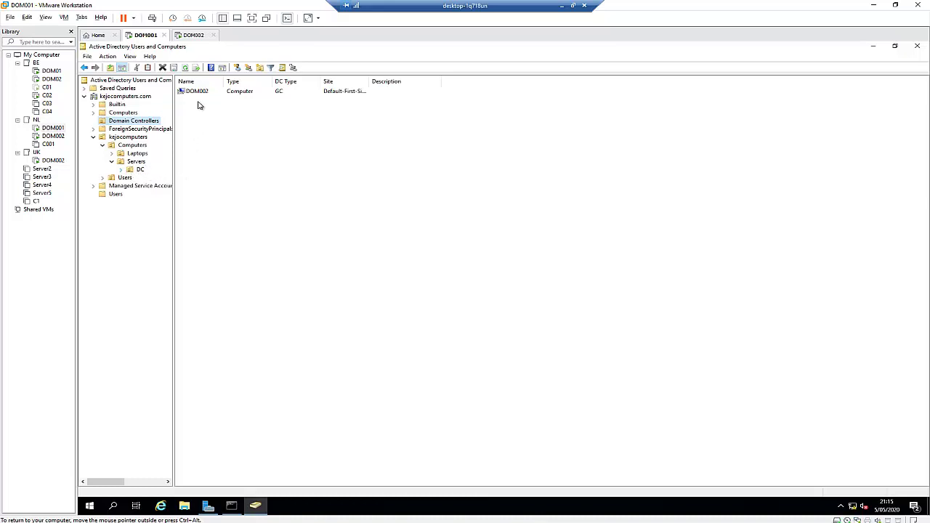
pyautogui.click(137, 168)
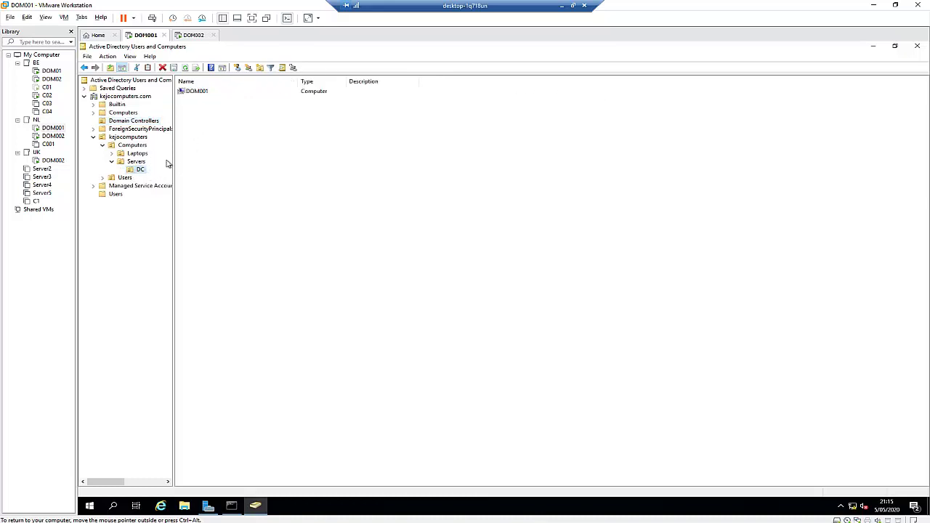
# Drag DOM002 from Domain Controllers into the DC OU and confirm the move
pyautogui.click(132, 121)
pyautogui.click(202, 92)
pyautogui.moveTo(144, 172); pyautogui.dragTo(143, 172)
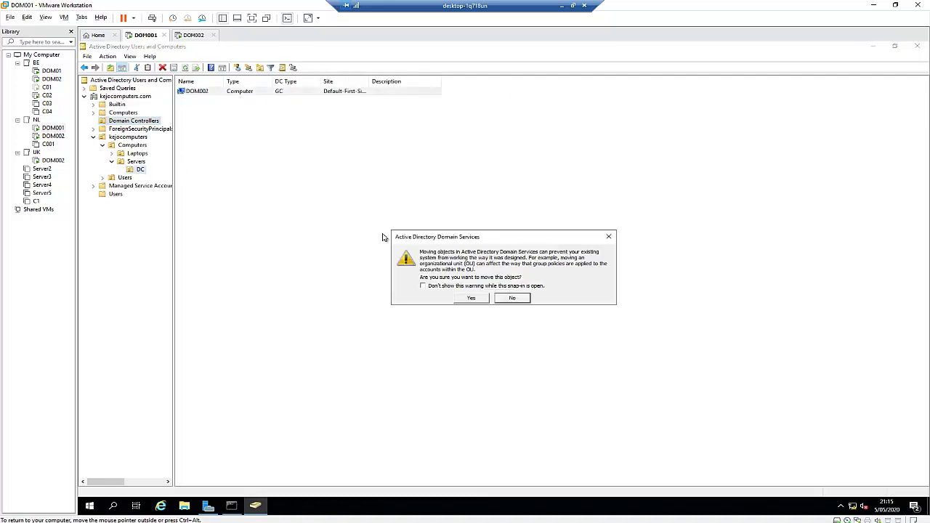
pyautogui.click(482, 296)
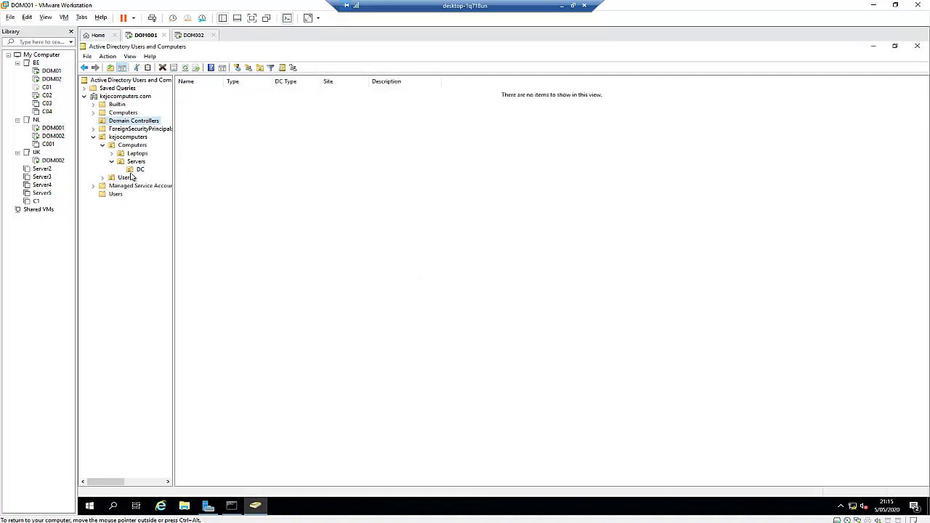
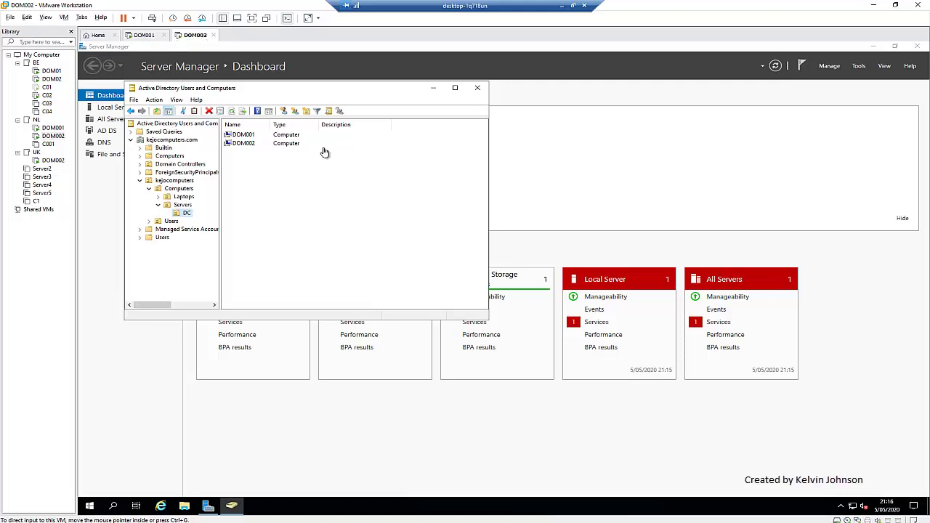
# Open the Server Manager Tools list of administrative consoles
pyautogui.click(858, 68)
# Launch DNS Manager, expand DOM002's lookup zones and show the 245.168.192.in-addr.arpa reverse zone records
pyautogui.click(770, 179)
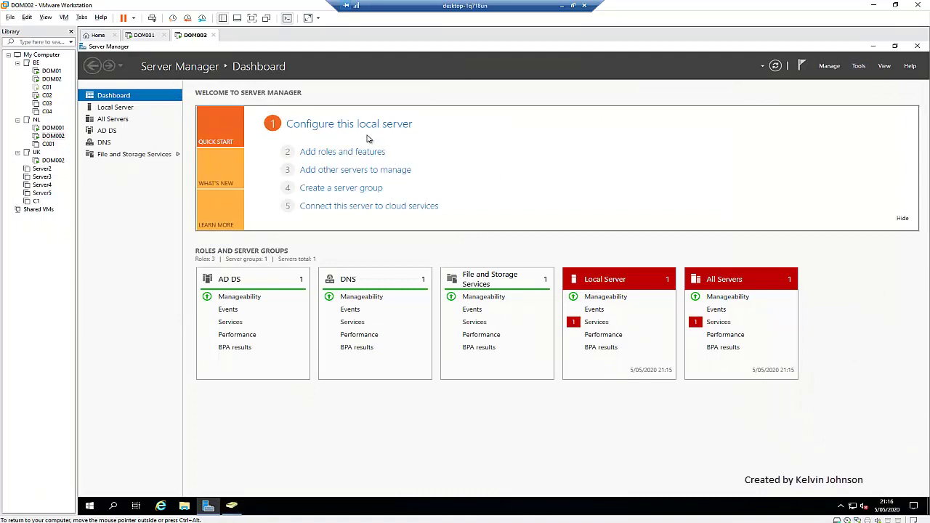
pyautogui.doubleClick(119, 114)
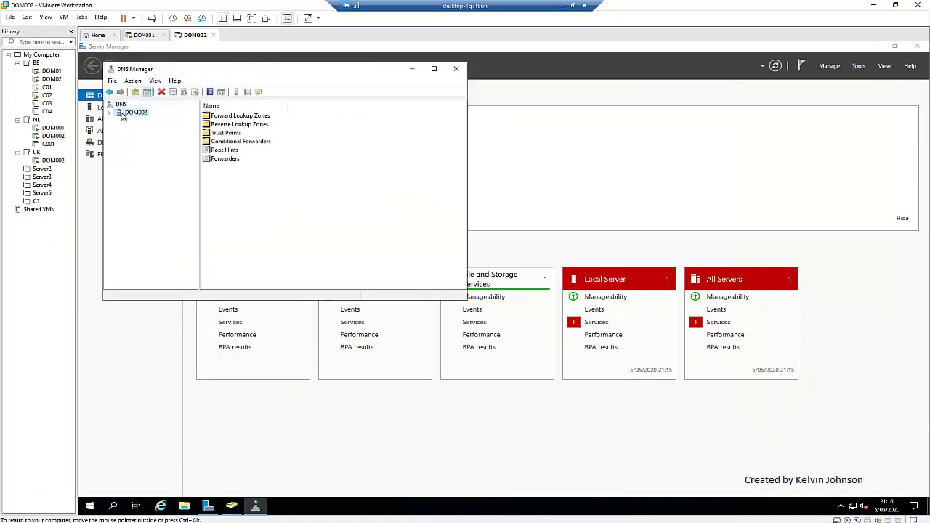
pyautogui.doubleClick(121, 130)
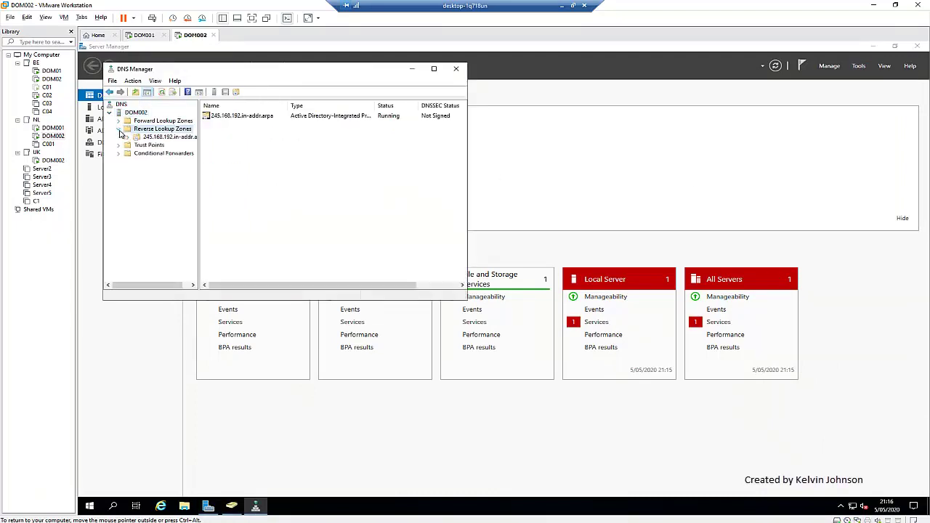
pyautogui.doubleClick(138, 122)
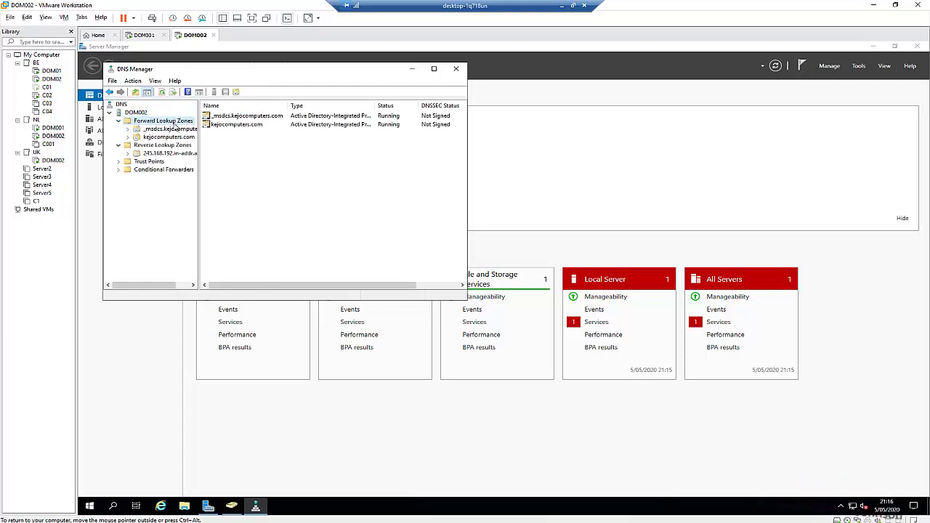
pyautogui.click(159, 154)
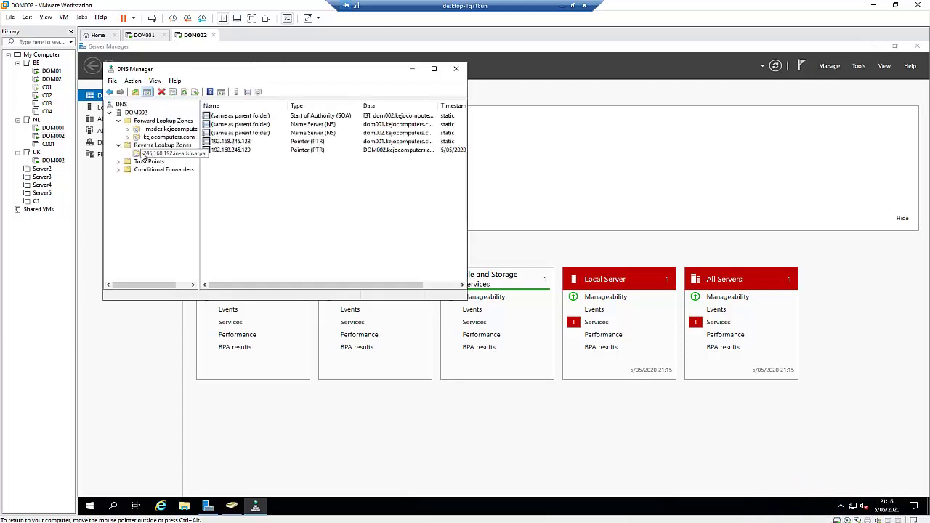